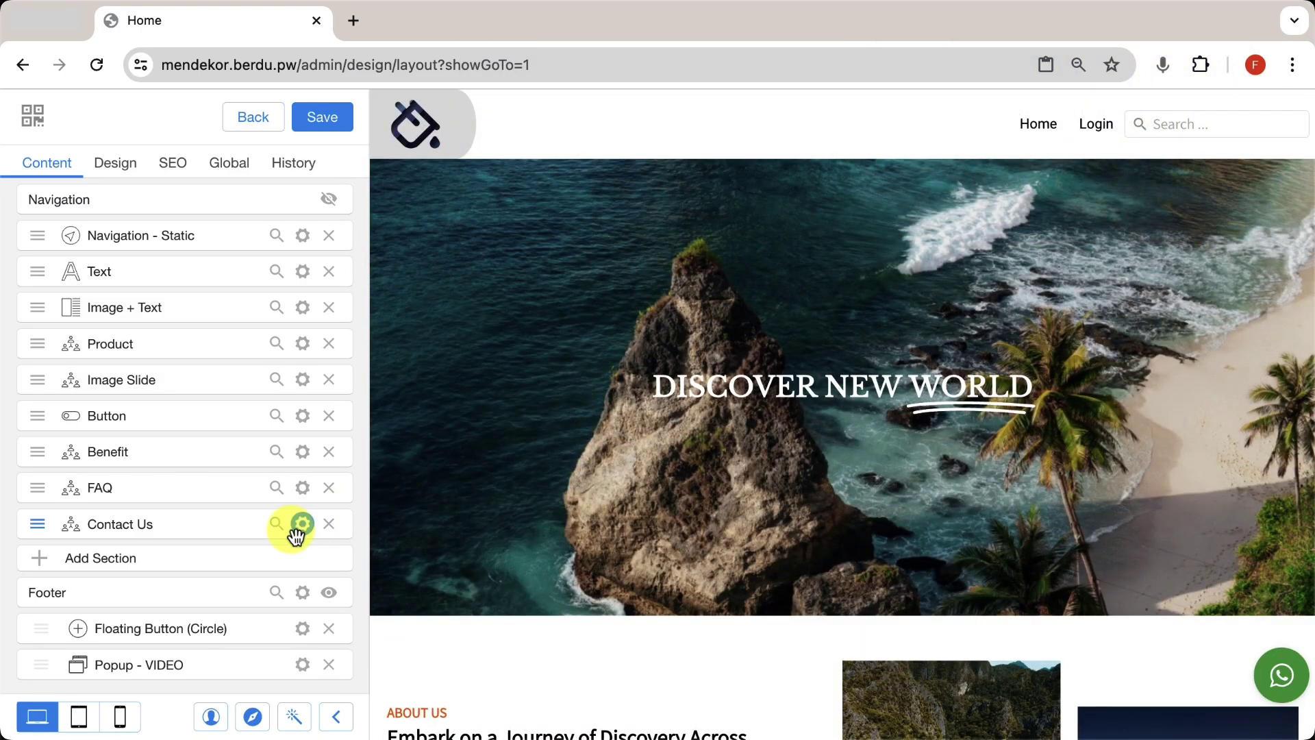
Add a Pretty Curtain section to the page and move it directly below the Navigation - Static section
{"action": "left_click", "coordinate": [265, 556]}
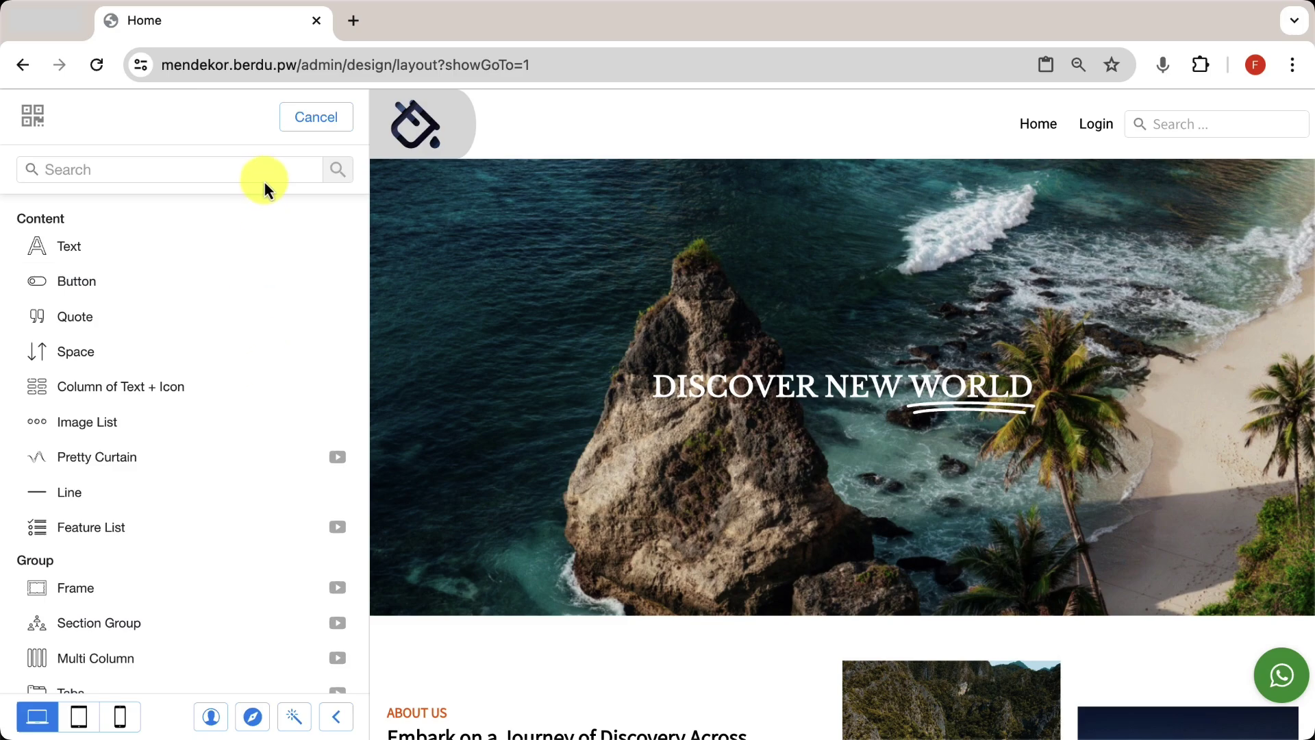
{"action": "type", "text": "pre"}
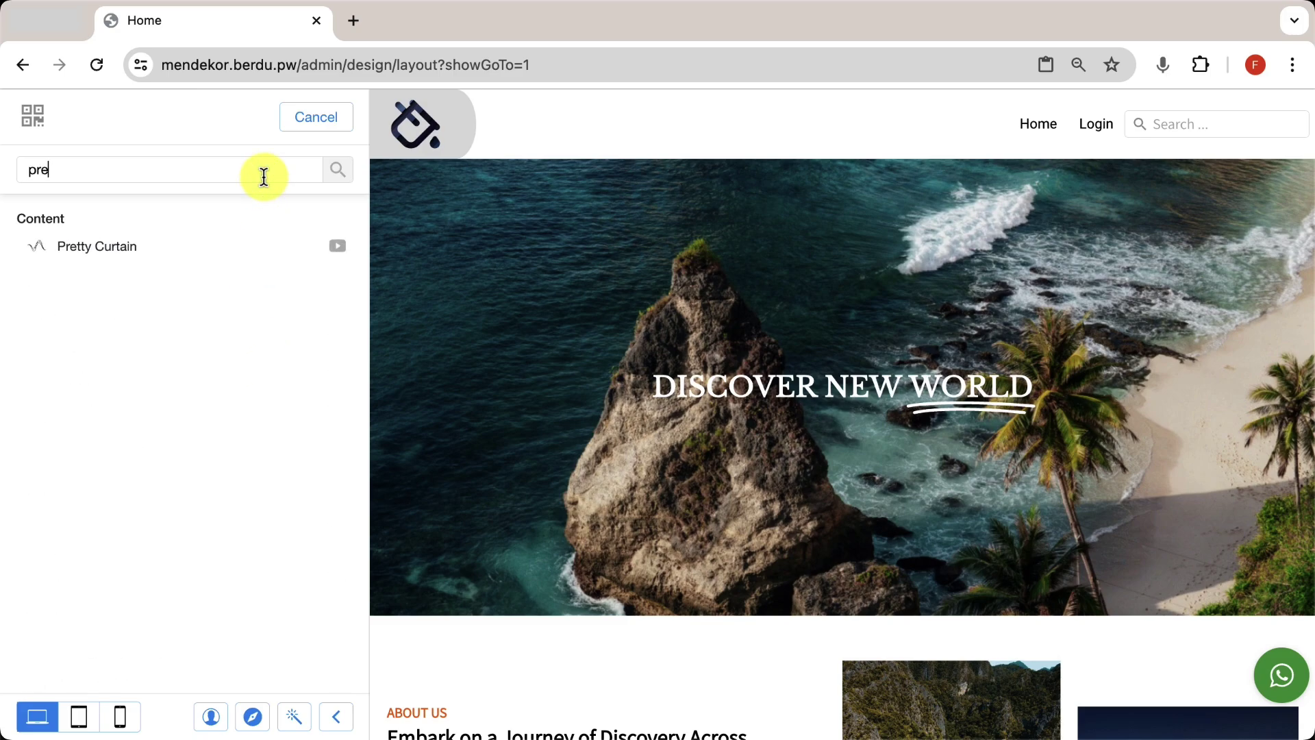
{"action": "left_click", "coordinate": [151, 258]}
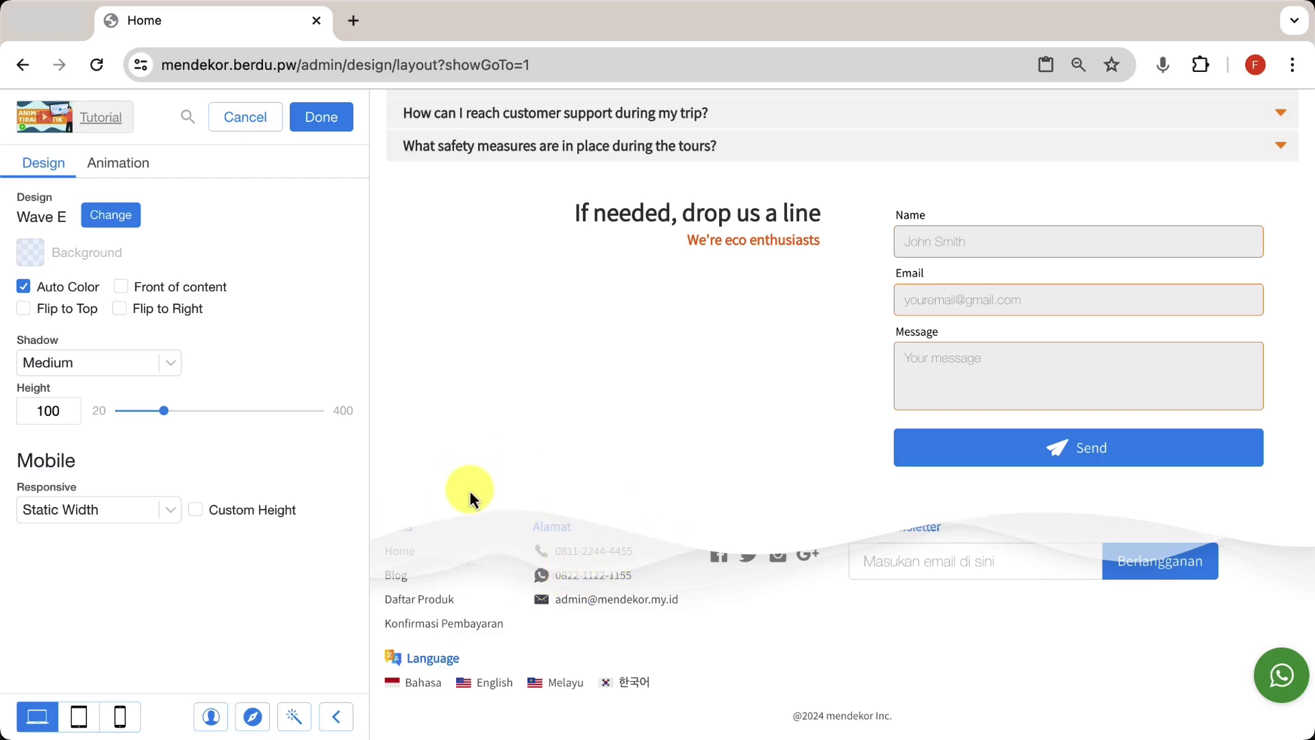
{"action": "left_click", "coordinate": [327, 118]}
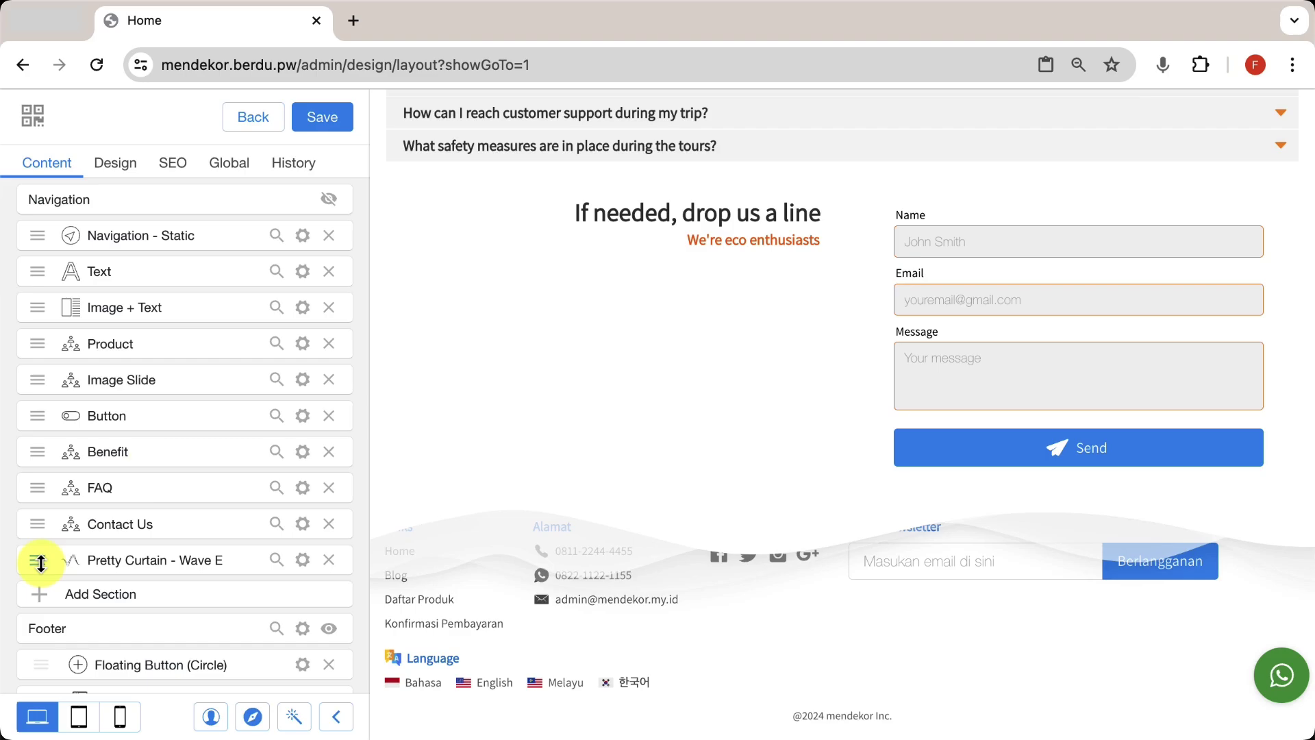
{"action": "left_click_drag", "start_coordinate": [40, 561], "coordinate": [62, 262]}
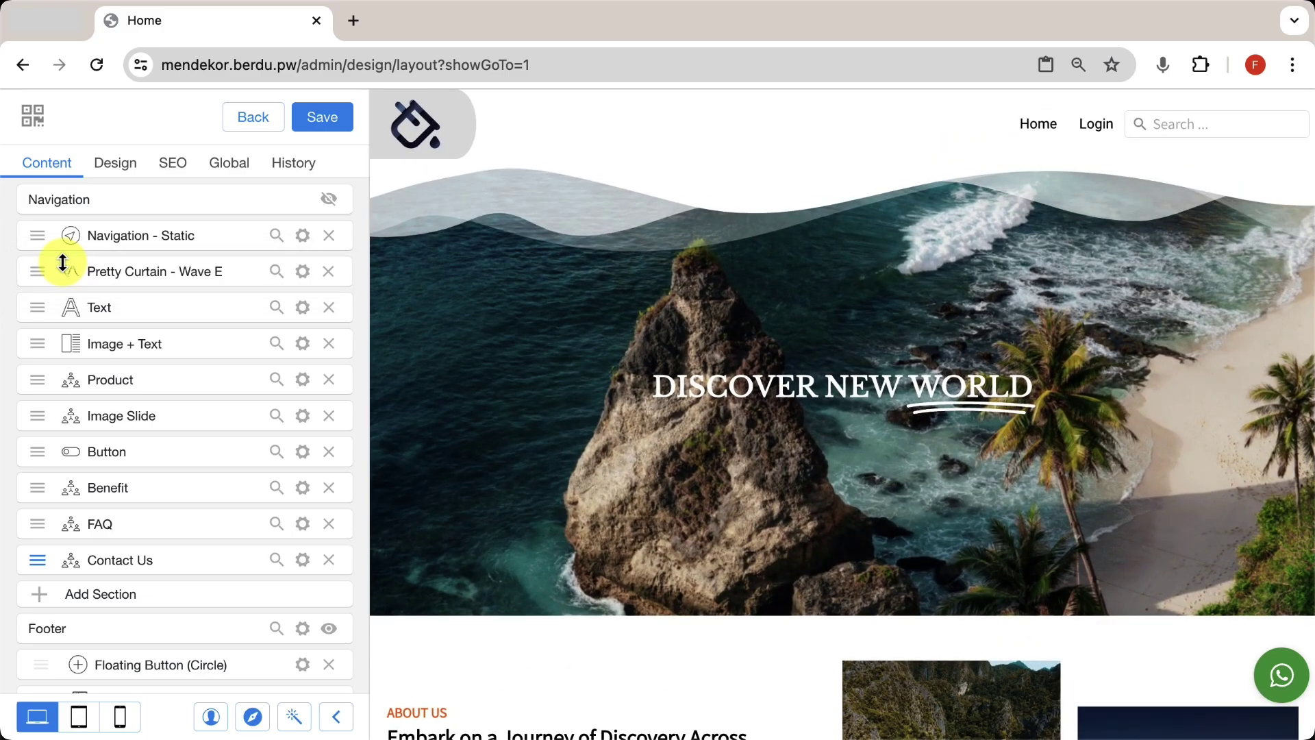
Change the design of the Pretty Curtain section to Brush
{"action": "left_click", "coordinate": [302, 274]}
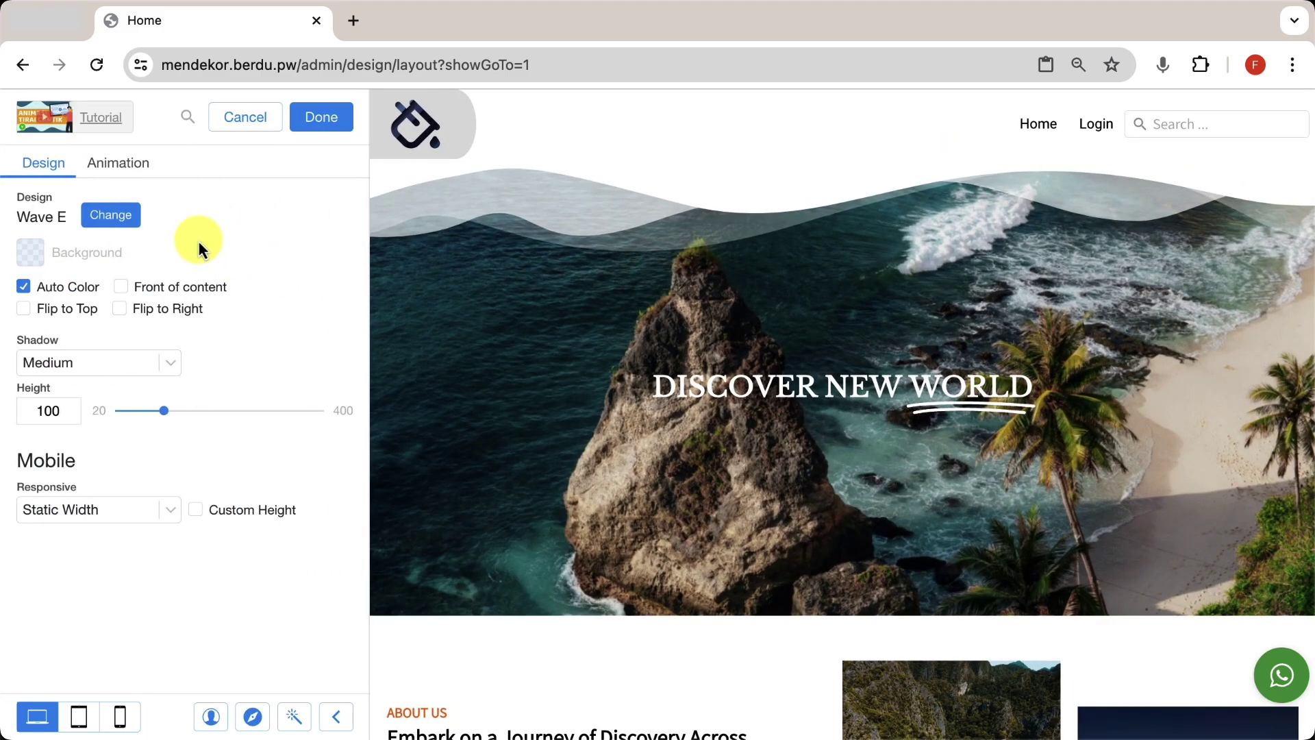
{"action": "left_click", "coordinate": [112, 215]}
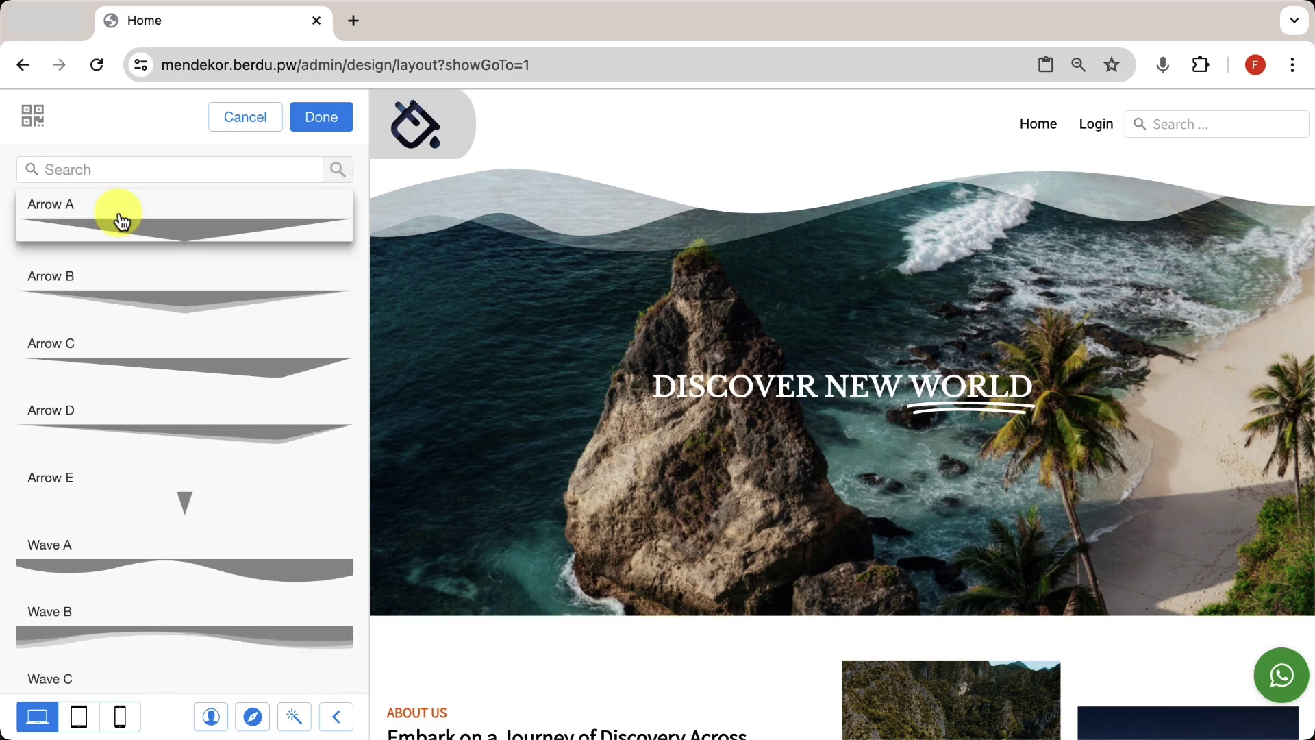
{"action": "scroll", "coordinate": [197, 446], "scroll_direction": "down", "scroll_amount": 2}
{"action": "scroll", "coordinate": [197, 447], "scroll_direction": "down", "scroll_amount": 15}
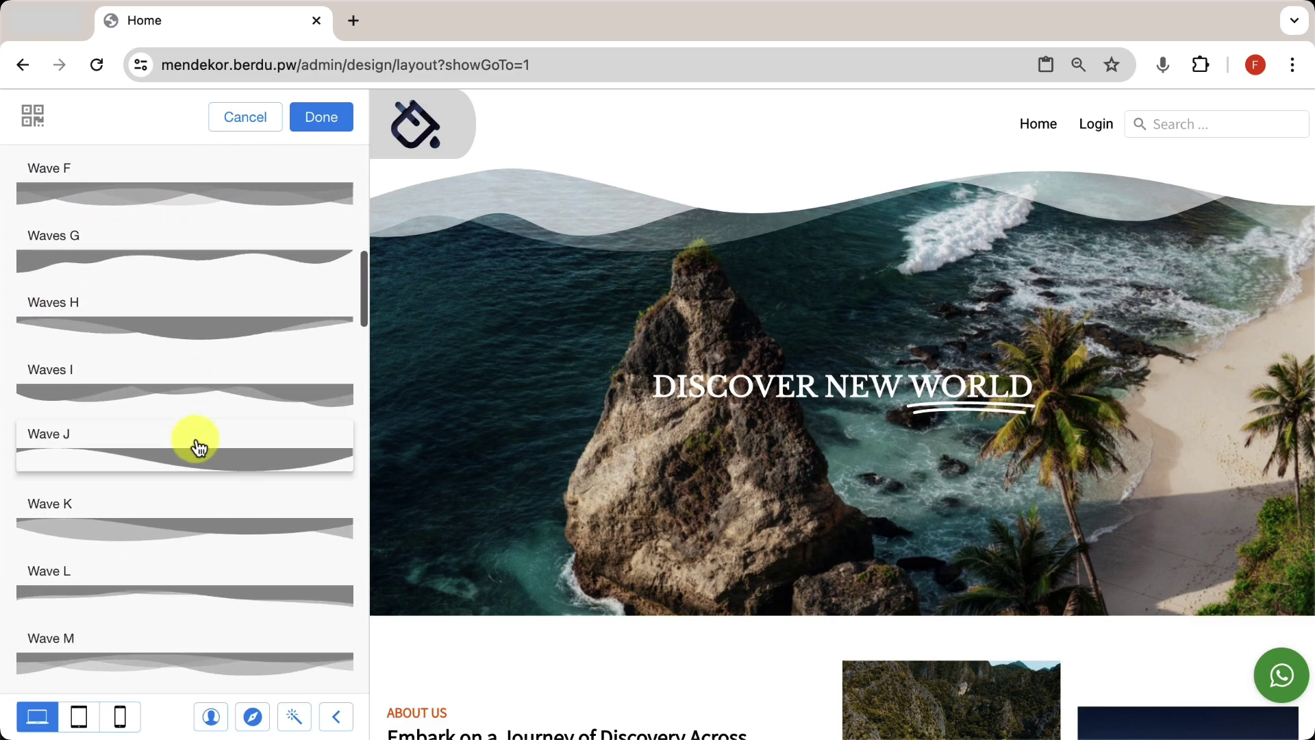
{"action": "scroll", "coordinate": [197, 446], "scroll_direction": "down", "scroll_amount": 8}
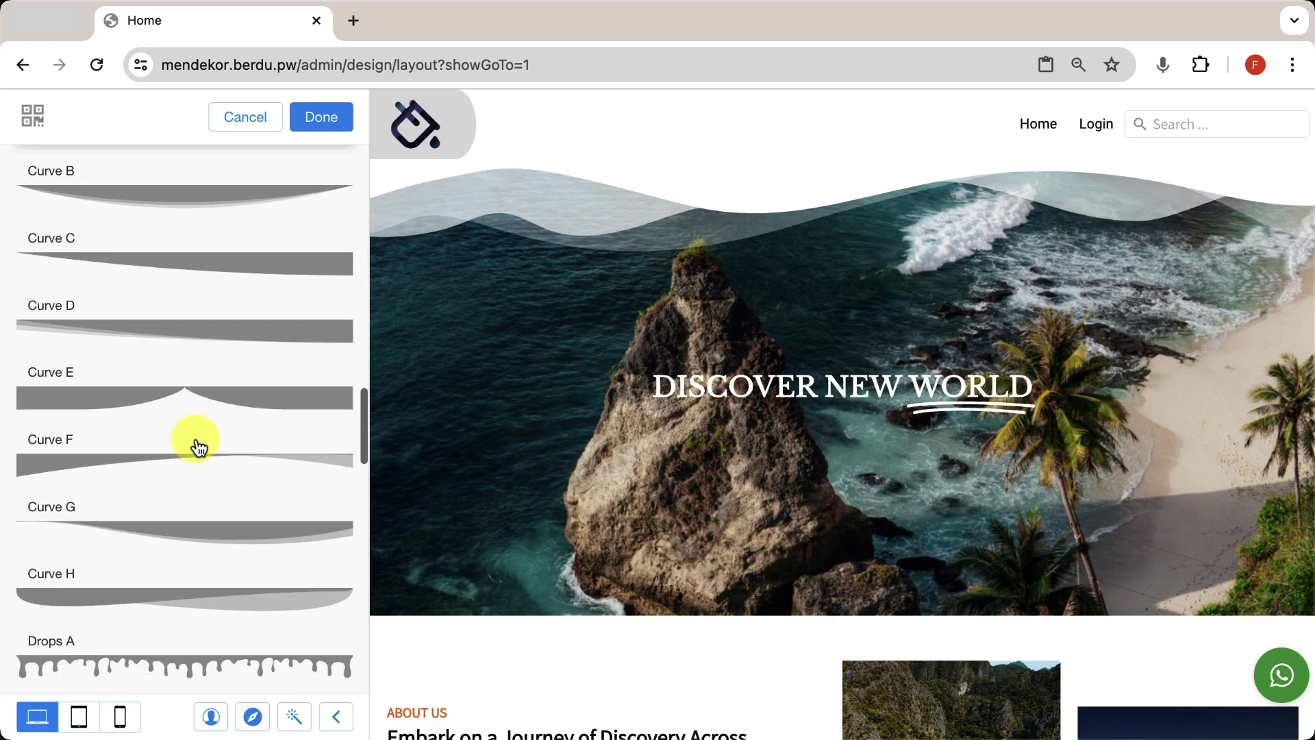
{"action": "scroll", "coordinate": [197, 447], "scroll_direction": "down", "scroll_amount": 15}
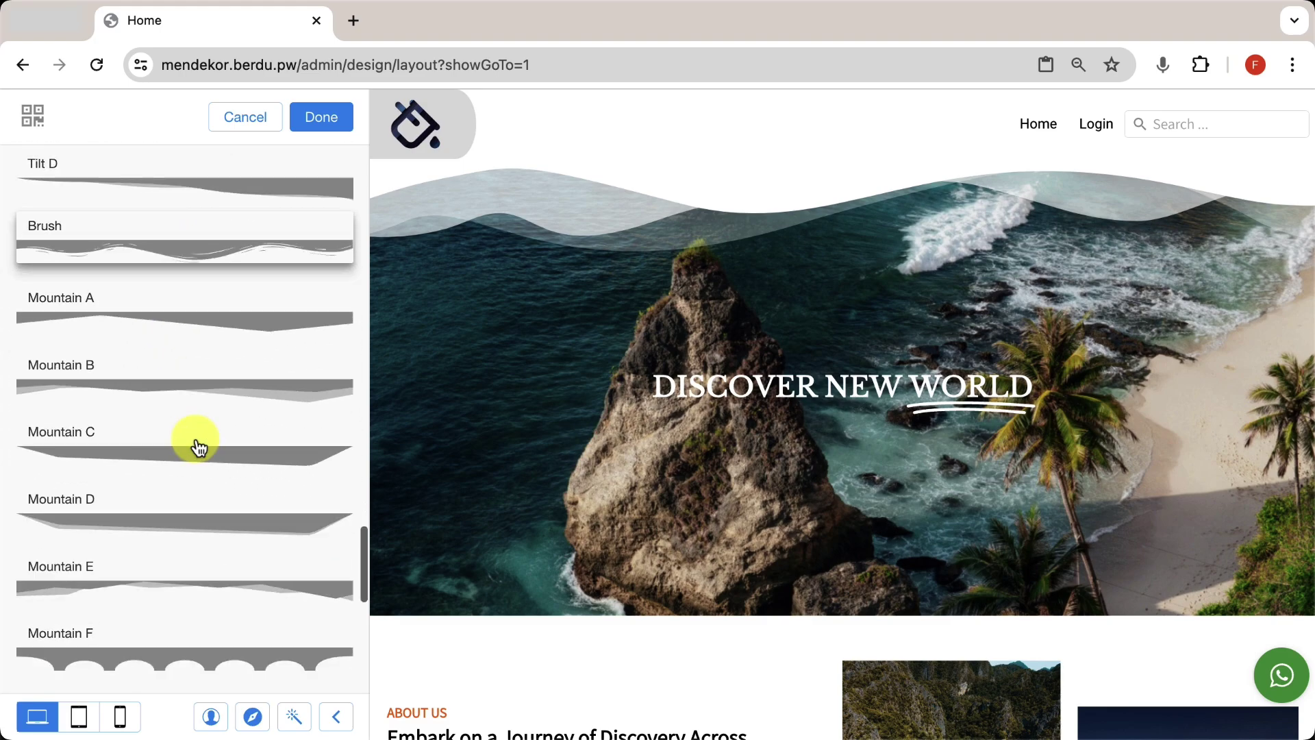
{"action": "scroll", "coordinate": [197, 447], "scroll_direction": "down", "scroll_amount": 1}
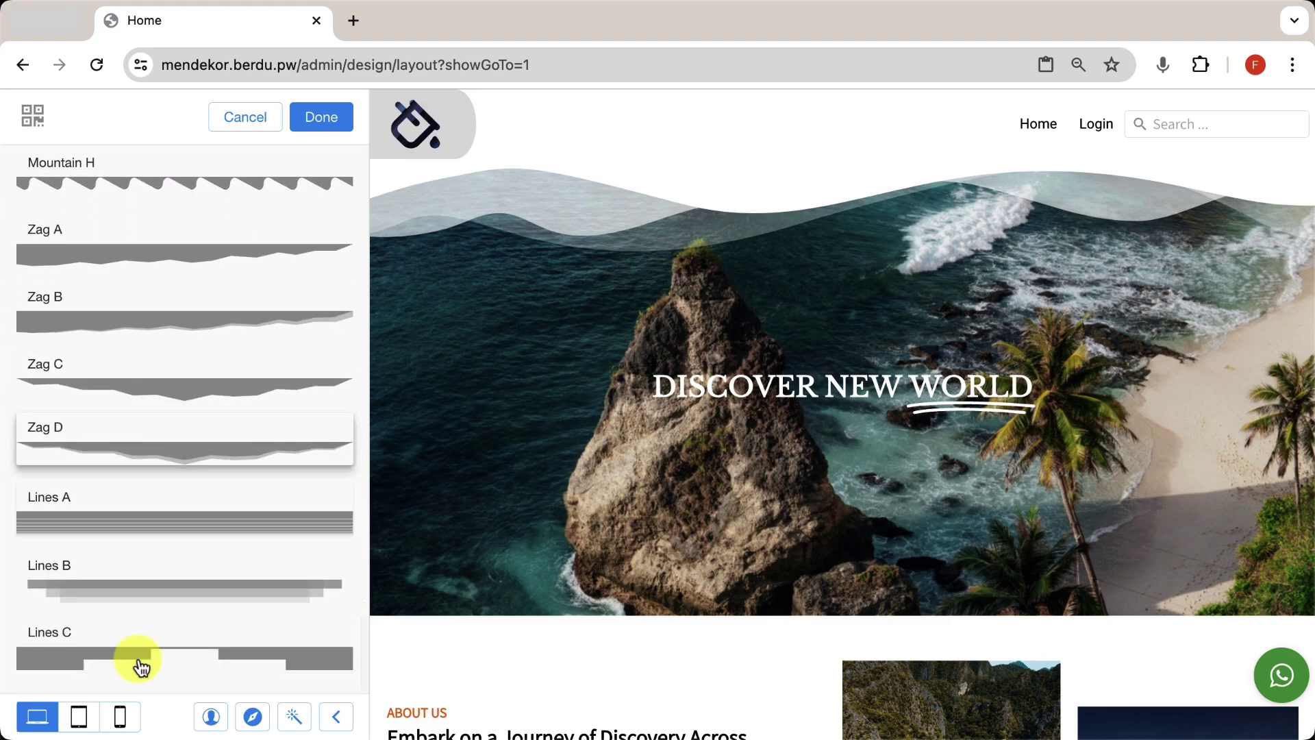
{"action": "scroll", "coordinate": [123, 367], "scroll_direction": "up", "scroll_amount": 9}
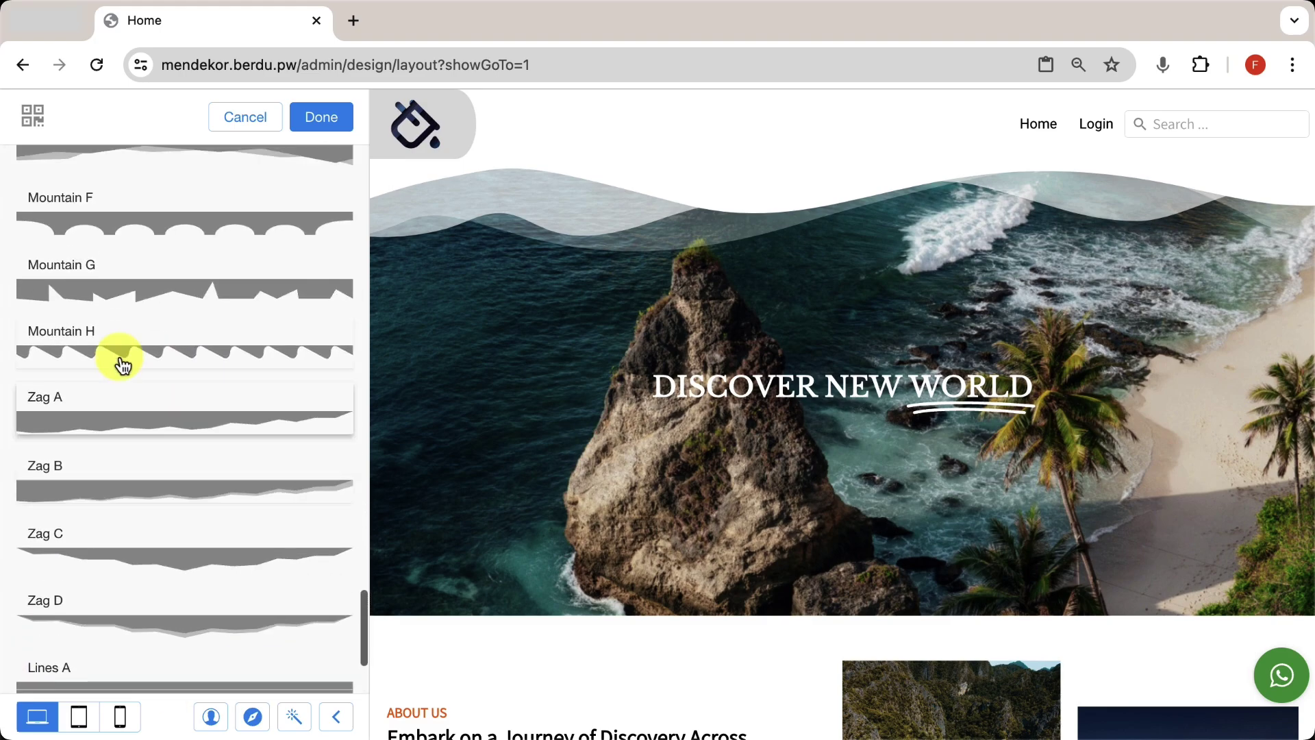
{"action": "scroll", "coordinate": [123, 367], "scroll_direction": "up", "scroll_amount": 5}
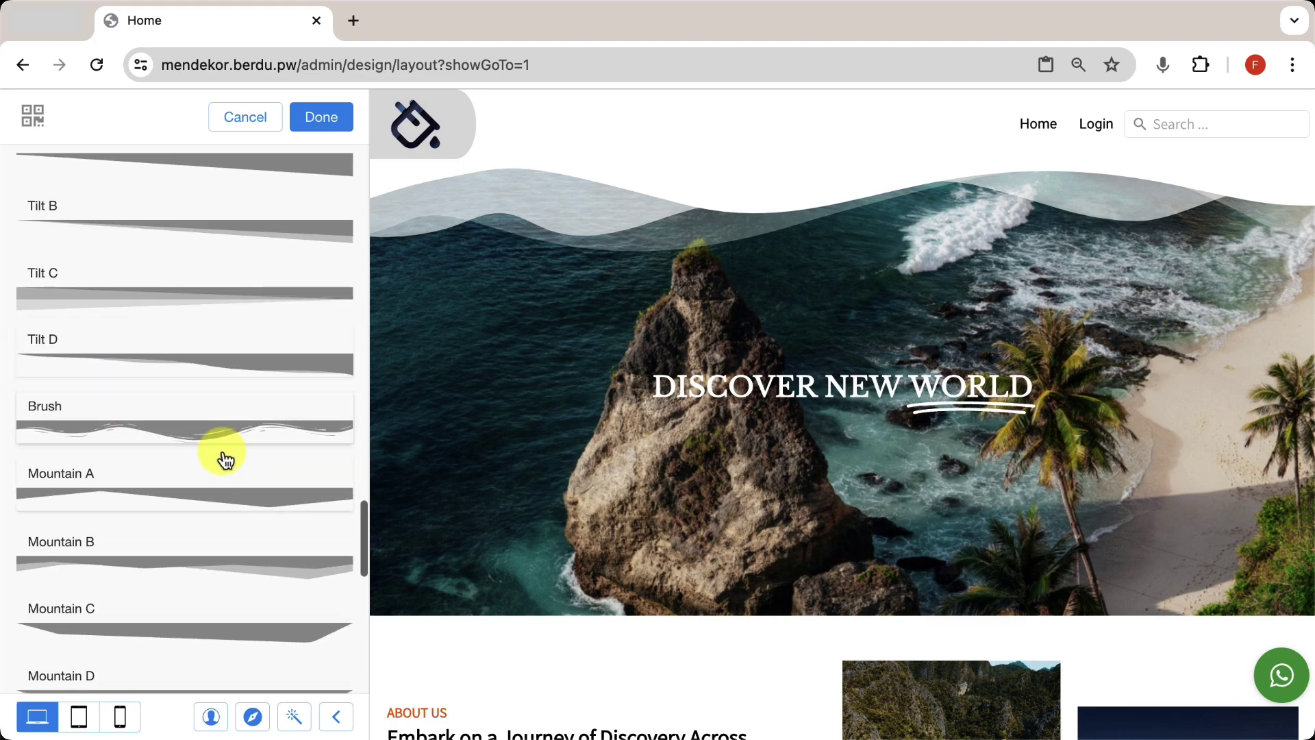
{"action": "left_click", "coordinate": [183, 429]}
{"action": "left_click", "coordinate": [323, 116]}
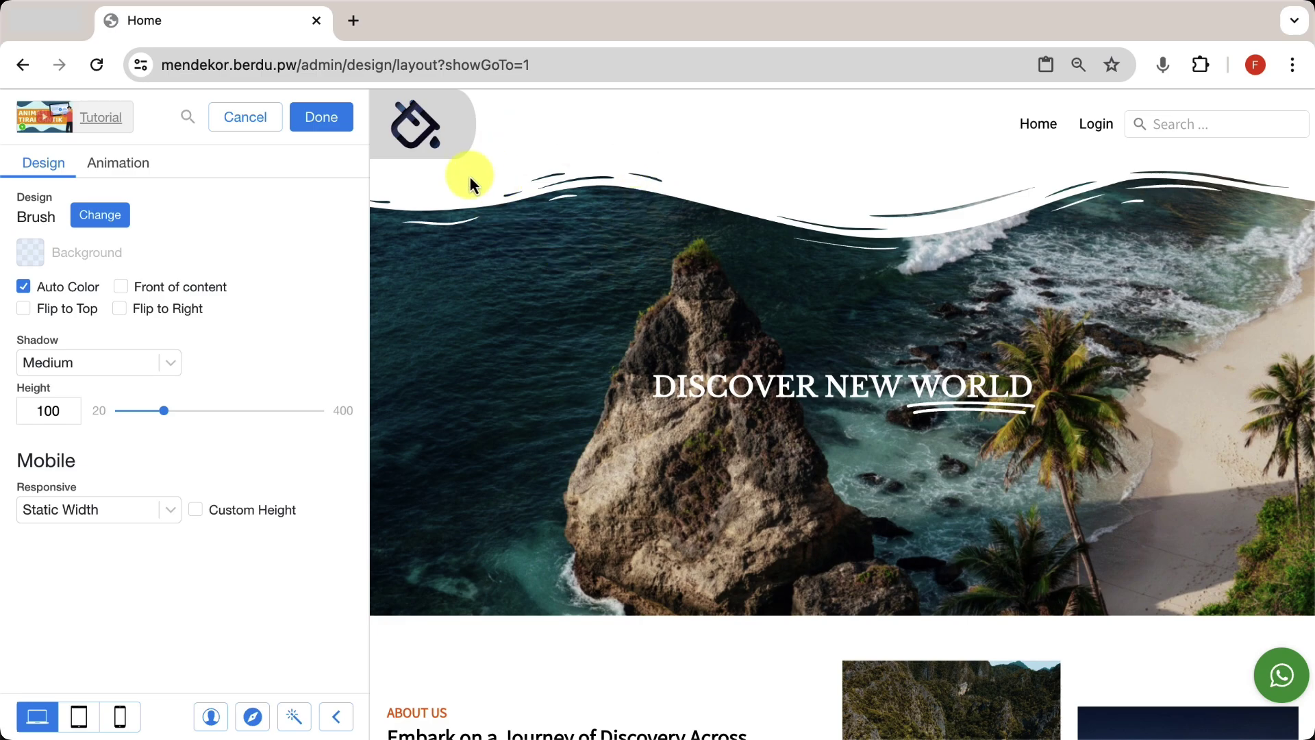
Try custom background colours on the curtain, ending with orange, and turn Auto Color back on
{"action": "left_click", "coordinate": [35, 292]}
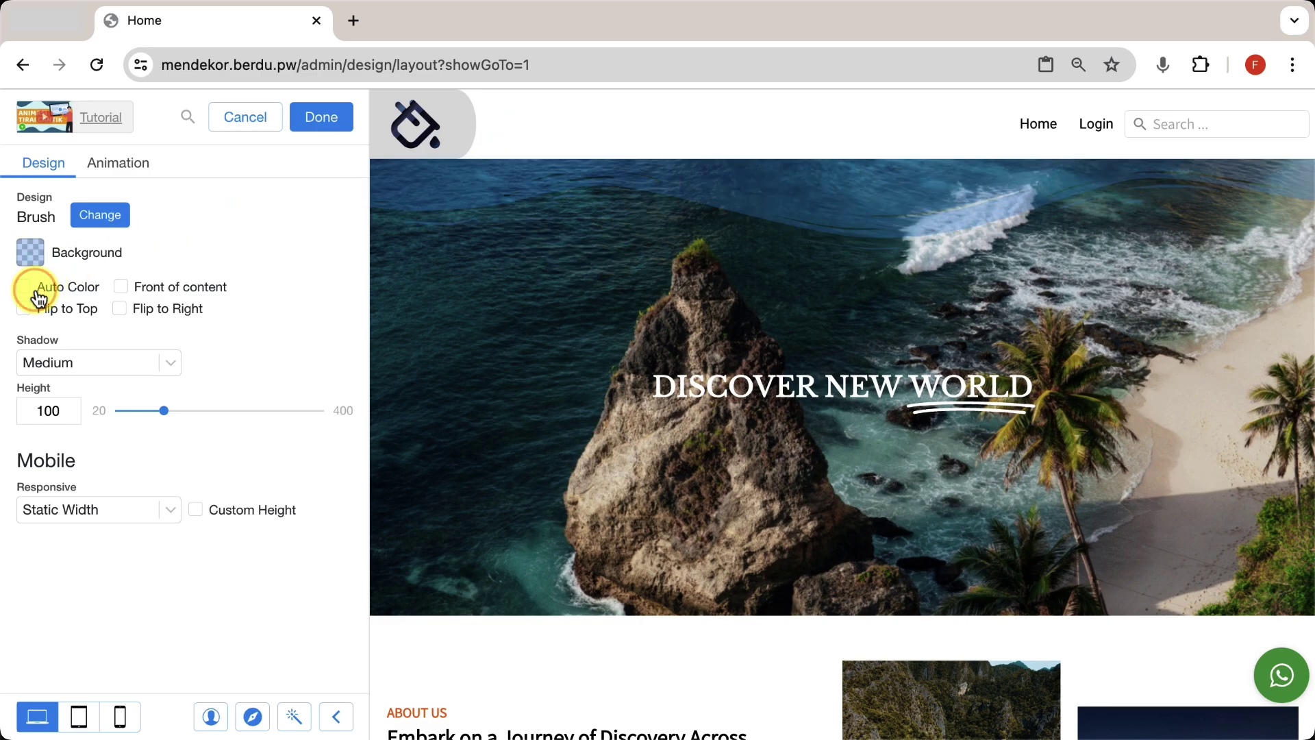
{"action": "left_click", "coordinate": [30, 253]}
{"action": "left_click", "coordinate": [159, 511]}
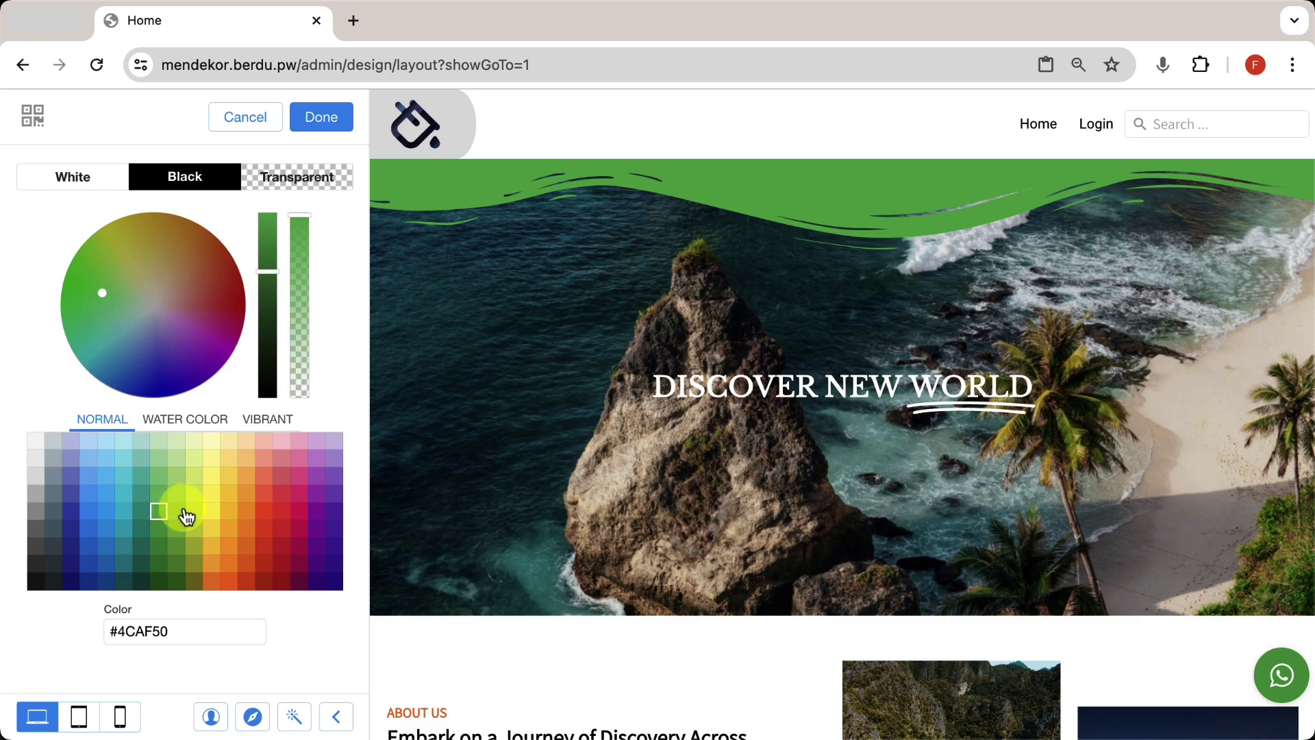
{"action": "left_click", "coordinate": [176, 511]}
{"action": "left_click", "coordinate": [228, 514]}
{"action": "left_click", "coordinate": [231, 496]}
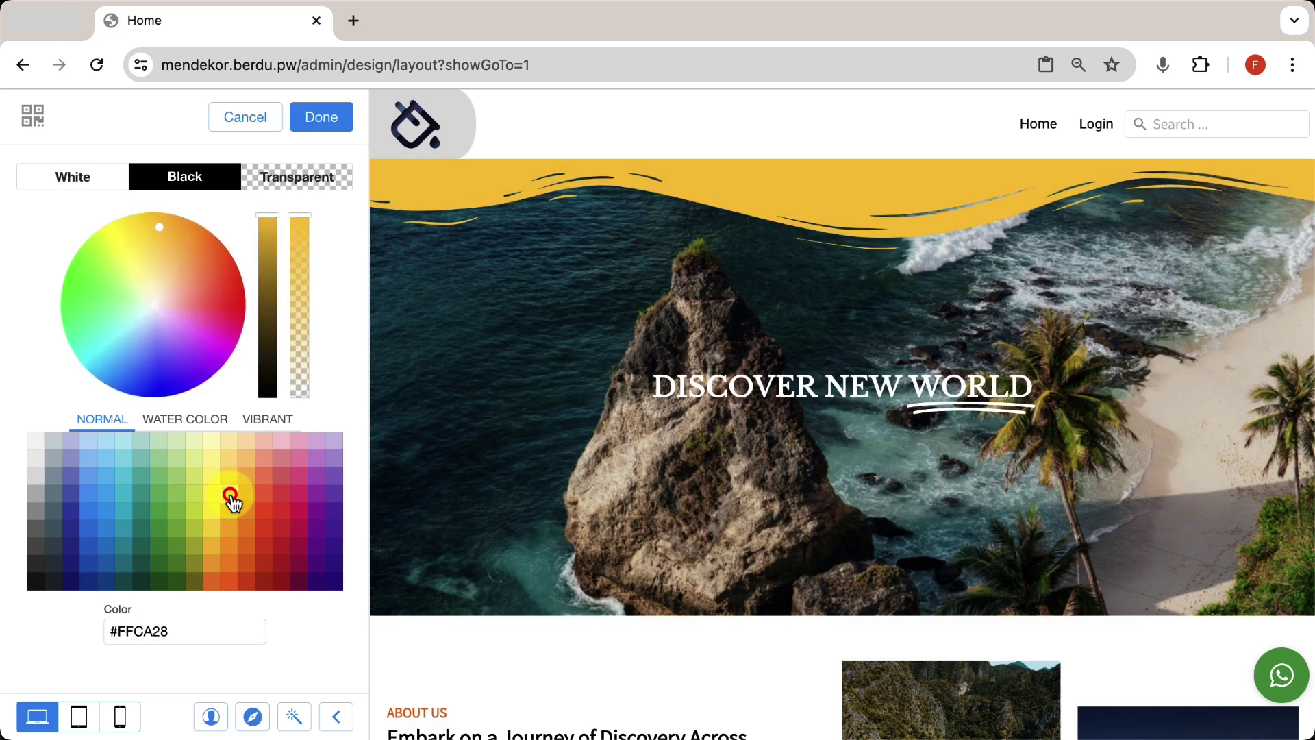
{"action": "left_click", "coordinate": [249, 499]}
{"action": "left_click", "coordinate": [316, 135]}
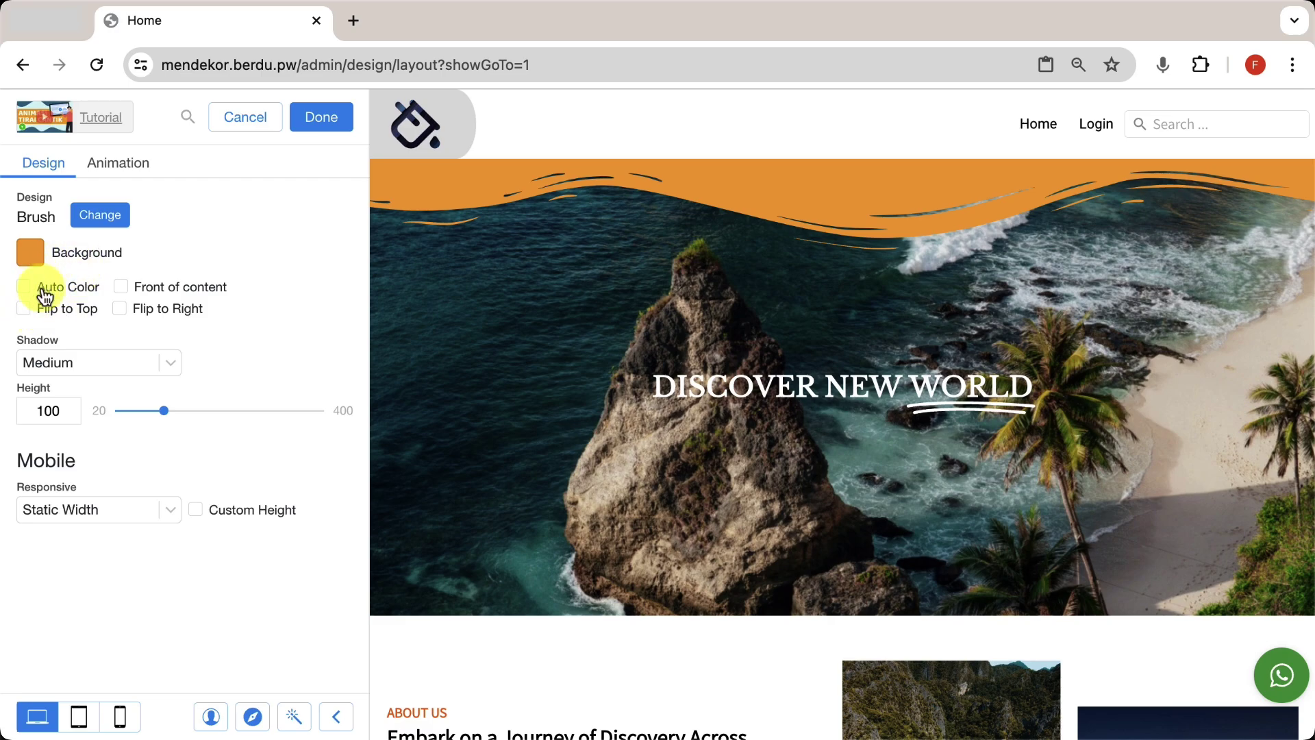
{"action": "left_click", "coordinate": [25, 288]}
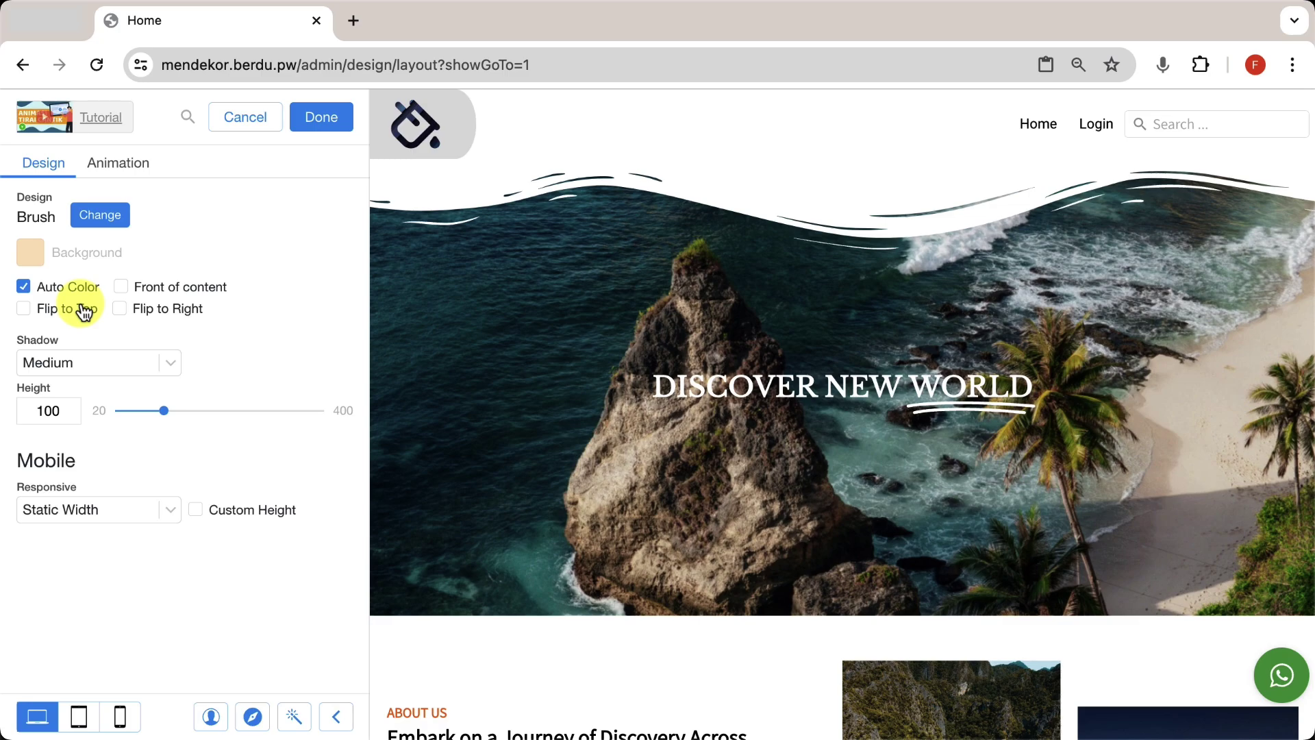
Apply the curtain settings, then duplicate the Pretty Curtain - Brush section and place the copy directly below the Text section
{"action": "left_click", "coordinate": [325, 122]}
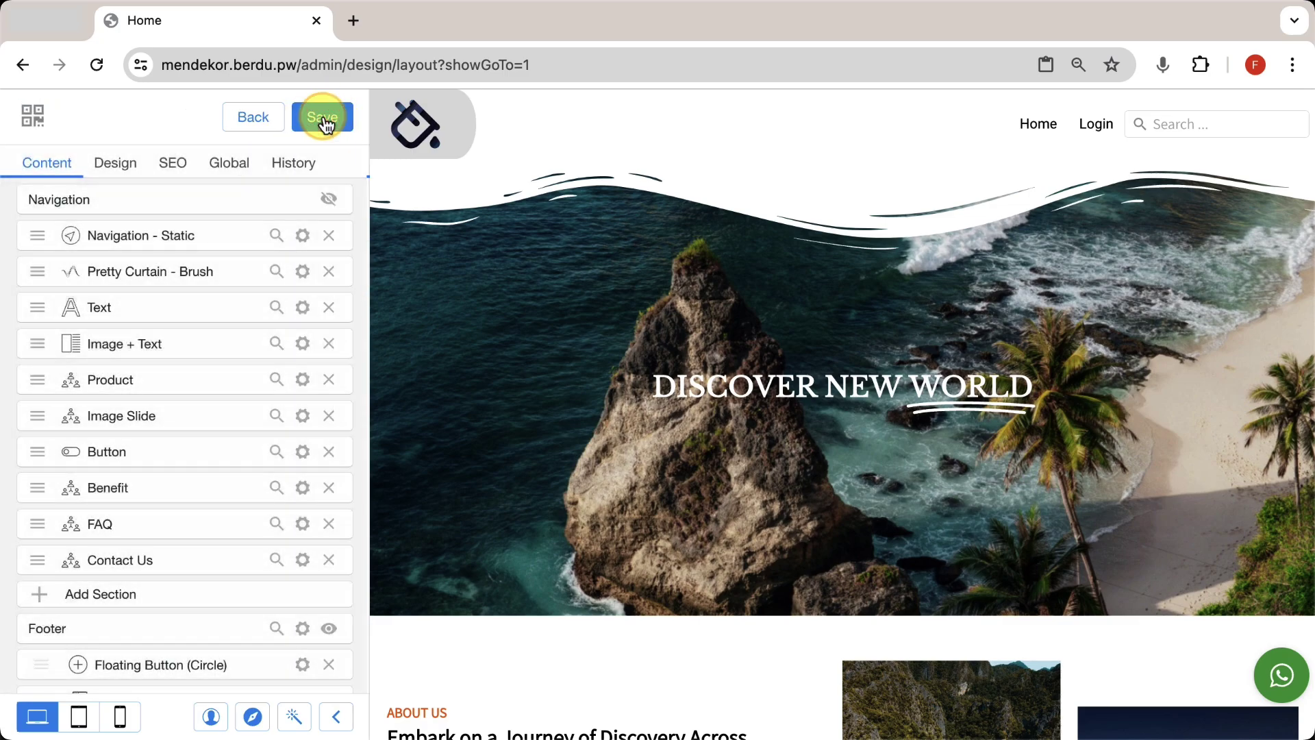
{"action": "right_click", "coordinate": [205, 277]}
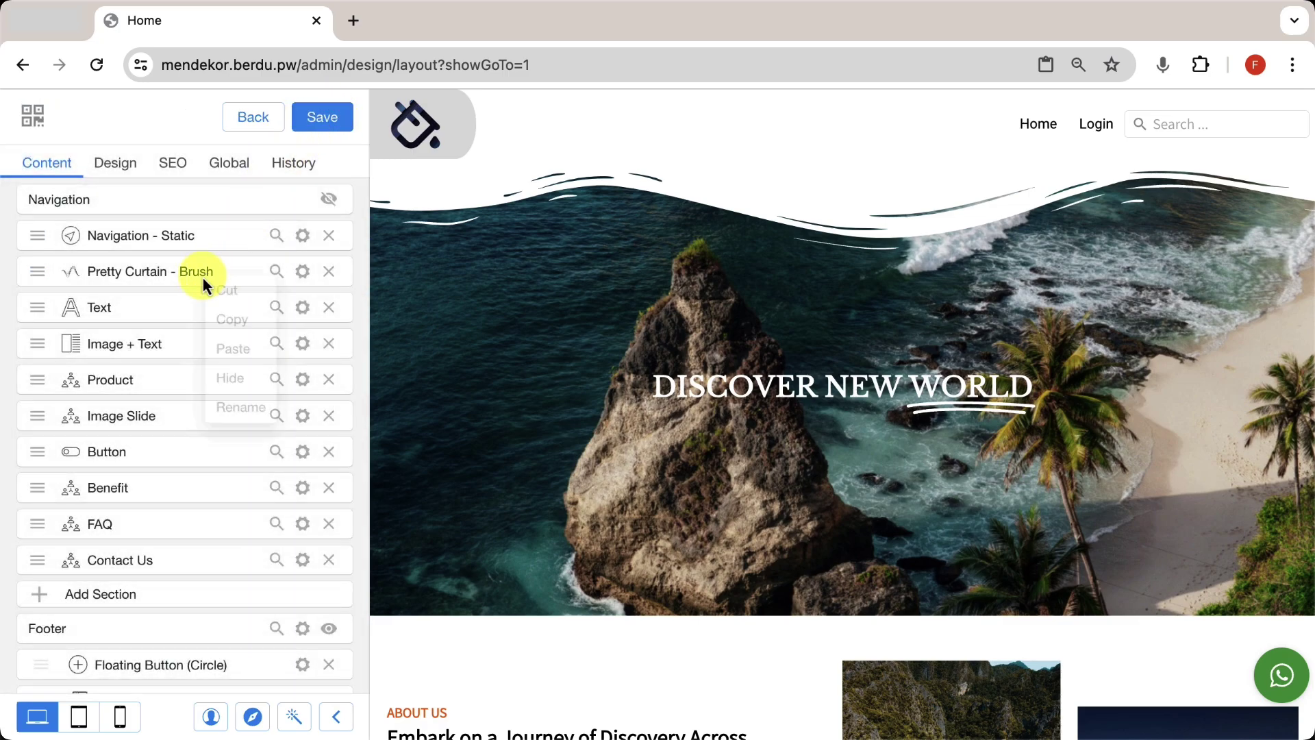
{"action": "left_click", "coordinate": [233, 327]}
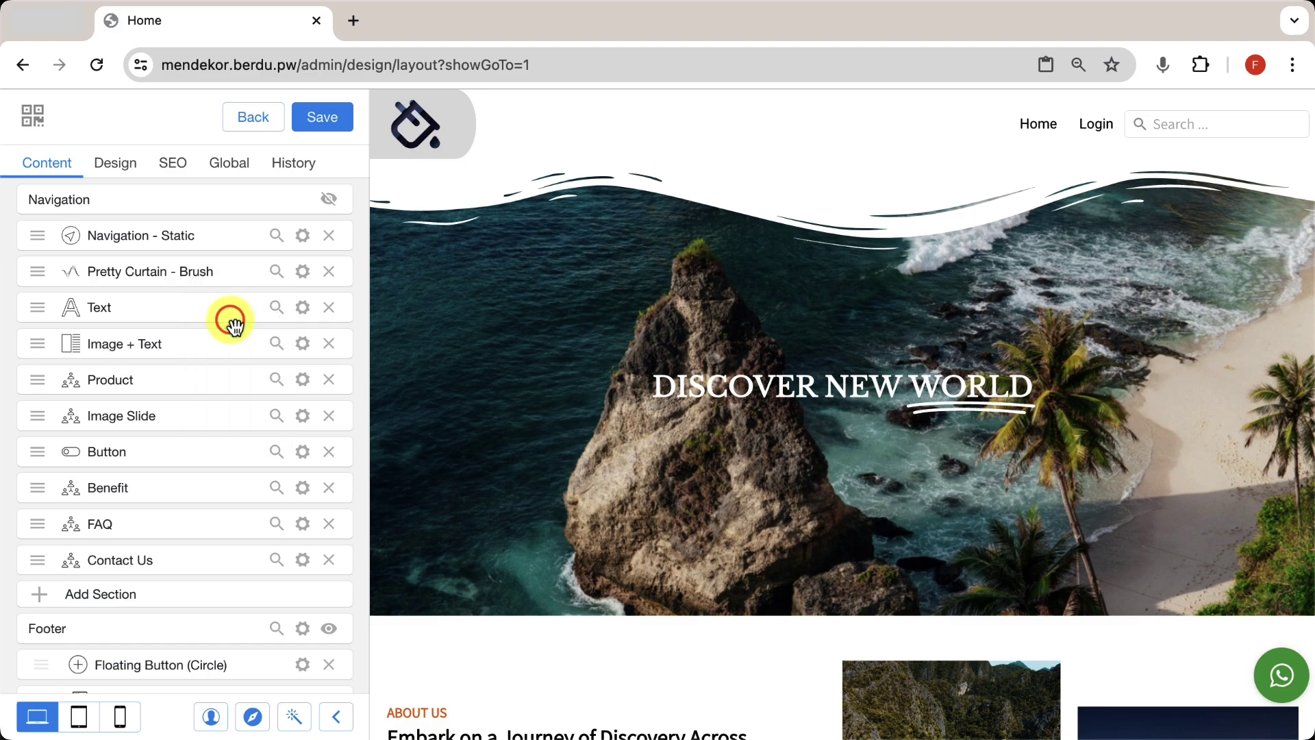
{"action": "right_click", "coordinate": [175, 277]}
{"action": "left_click", "coordinate": [199, 350]}
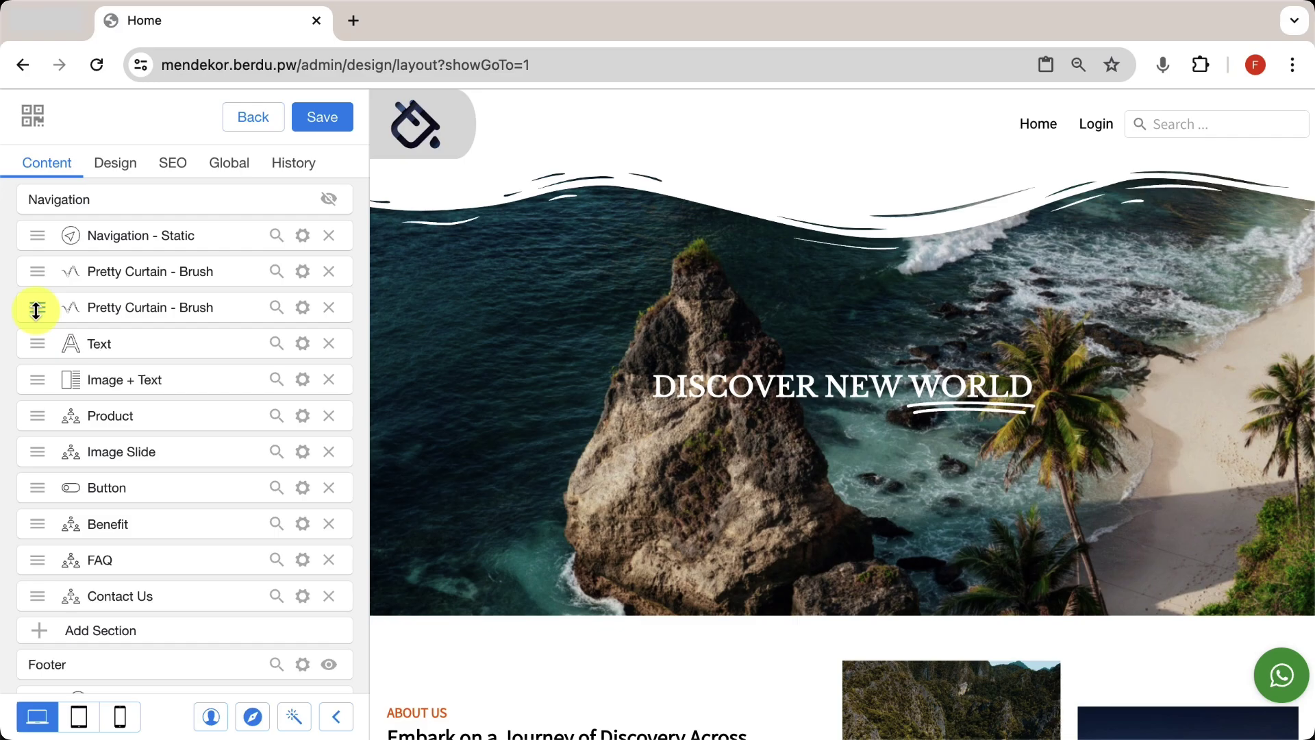
{"action": "left_click_drag", "start_coordinate": [36, 310], "coordinate": [37, 339]}
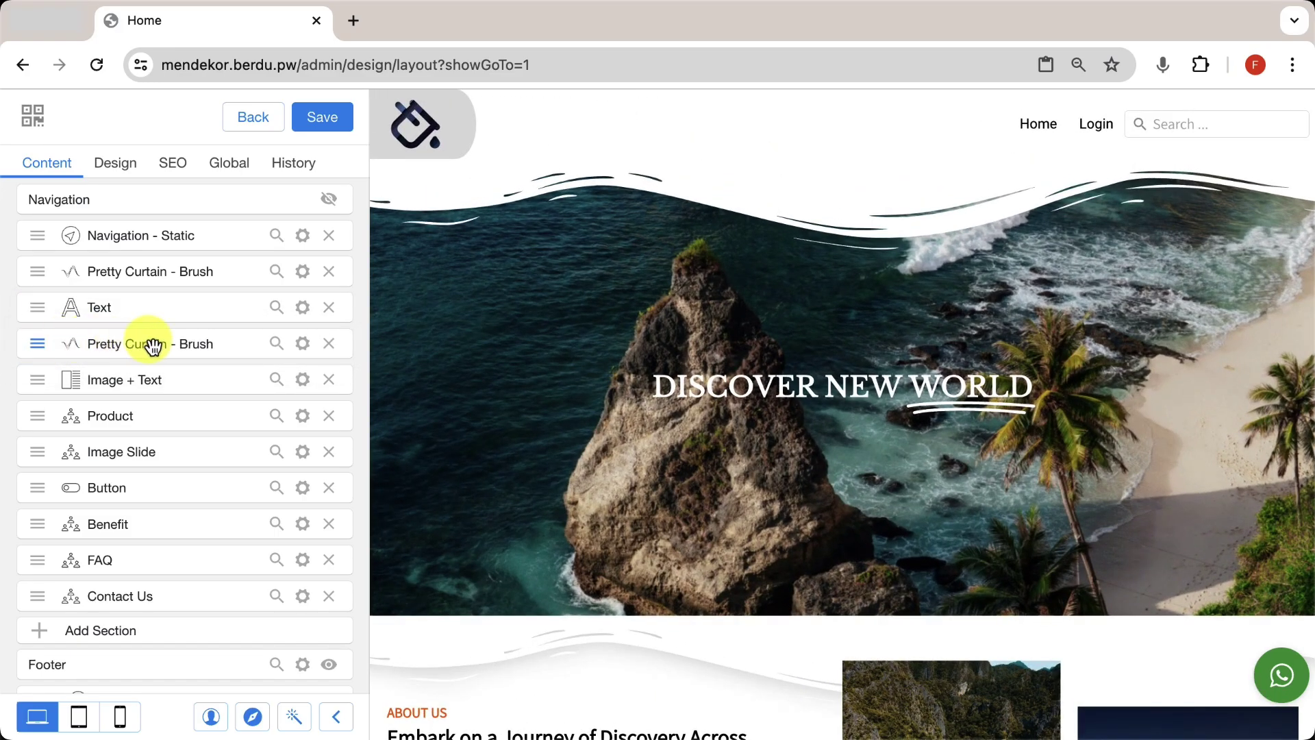
Open the settings of the Pretty Curtain - Brush section below the Text section
{"action": "left_click", "coordinate": [302, 343]}
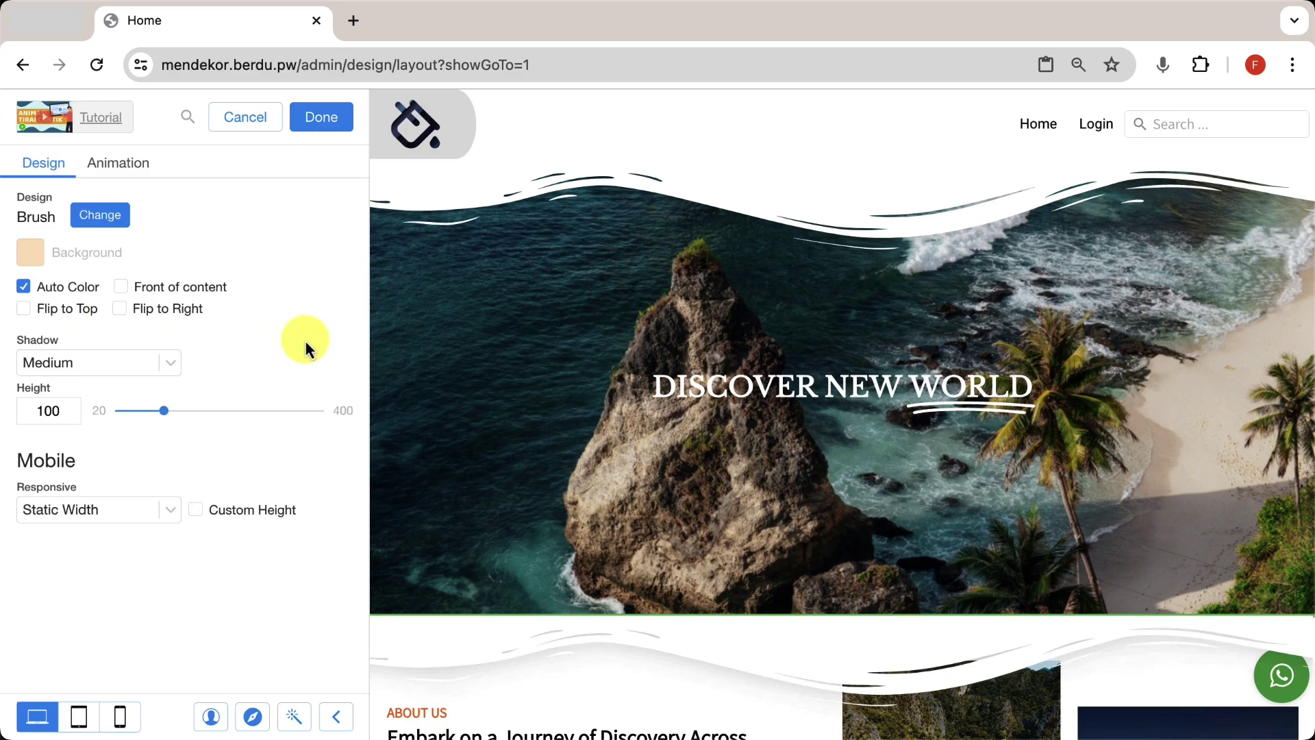
{"action": "scroll", "coordinate": [510, 472], "scroll_direction": "down", "scroll_amount": 2}
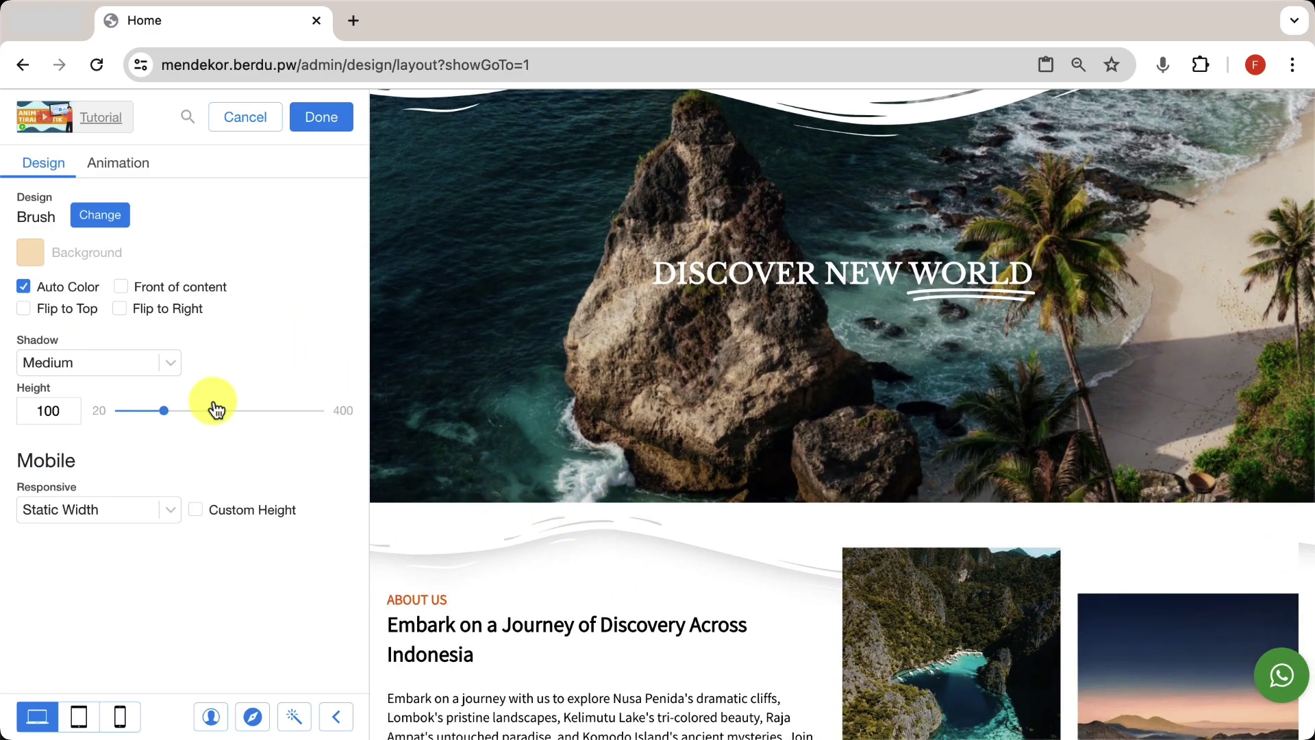
Try the Flip to Top option on the second curtain and leave it switched off
{"action": "left_click", "coordinate": [59, 318]}
{"action": "left_click", "coordinate": [59, 318]}
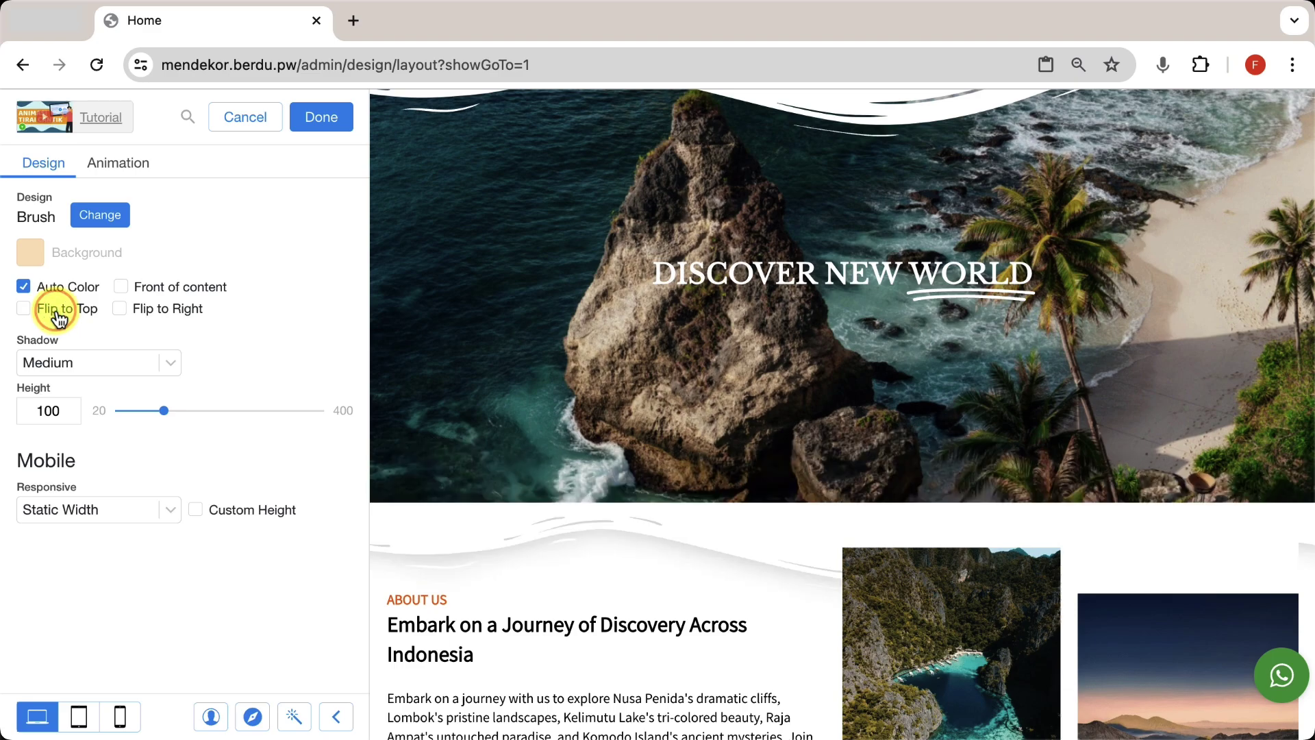
{"action": "left_click", "coordinate": [59, 318]}
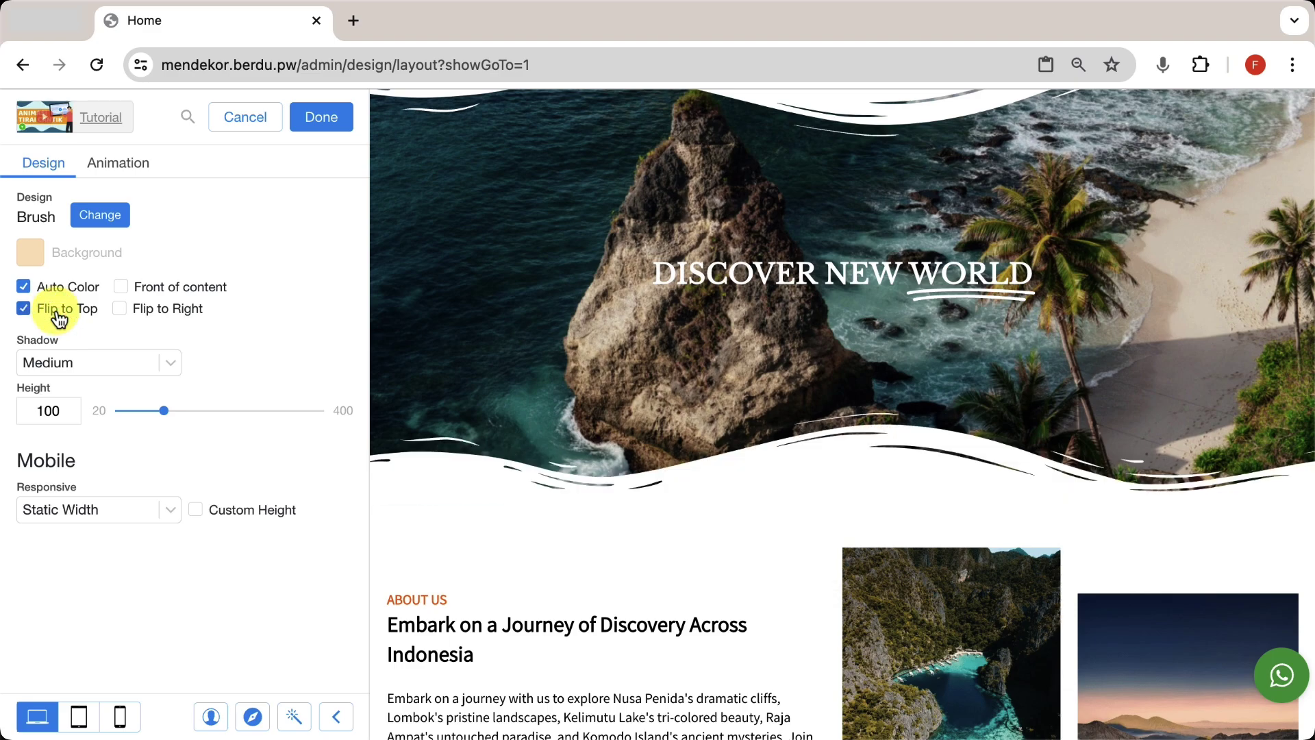
{"action": "left_click", "coordinate": [59, 319]}
{"action": "left_click", "coordinate": [59, 319]}
{"action": "left_click", "coordinate": [58, 319]}
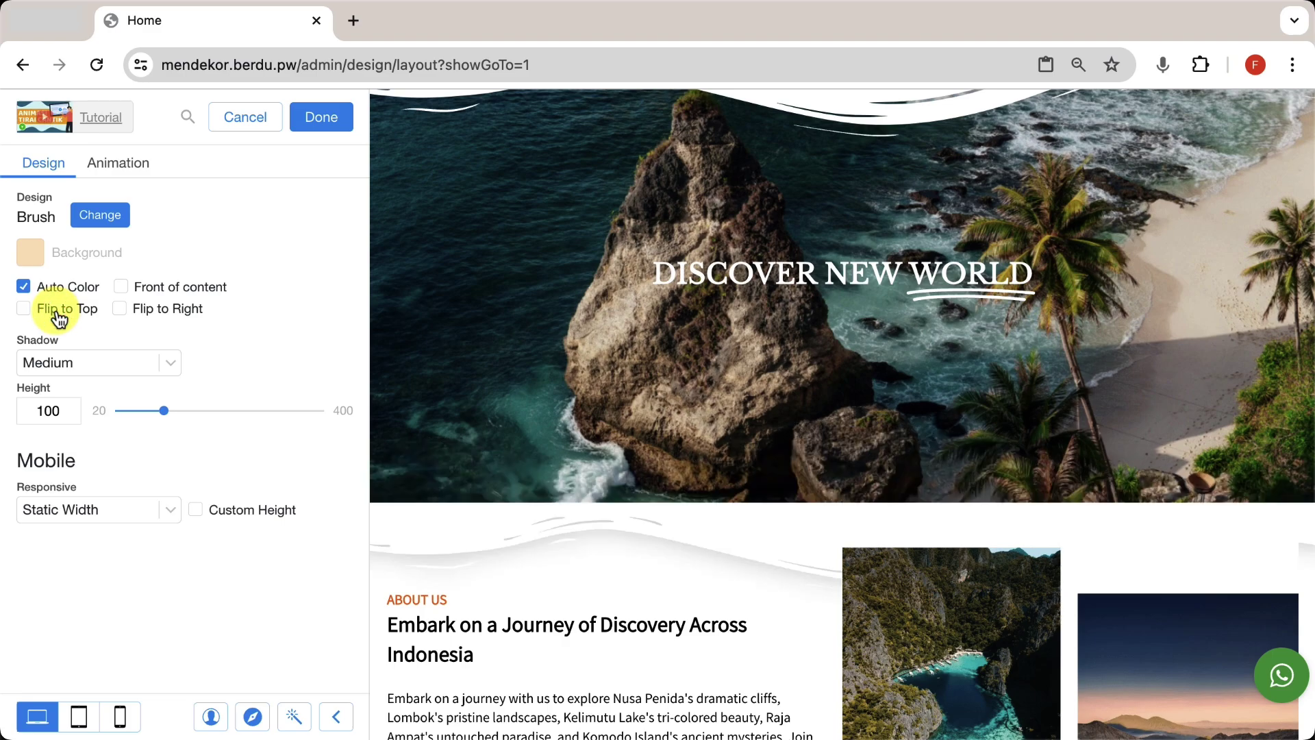
Try the Front of content and Flip to Right options on the second curtain, leaving both switched off
{"action": "left_click", "coordinate": [121, 288]}
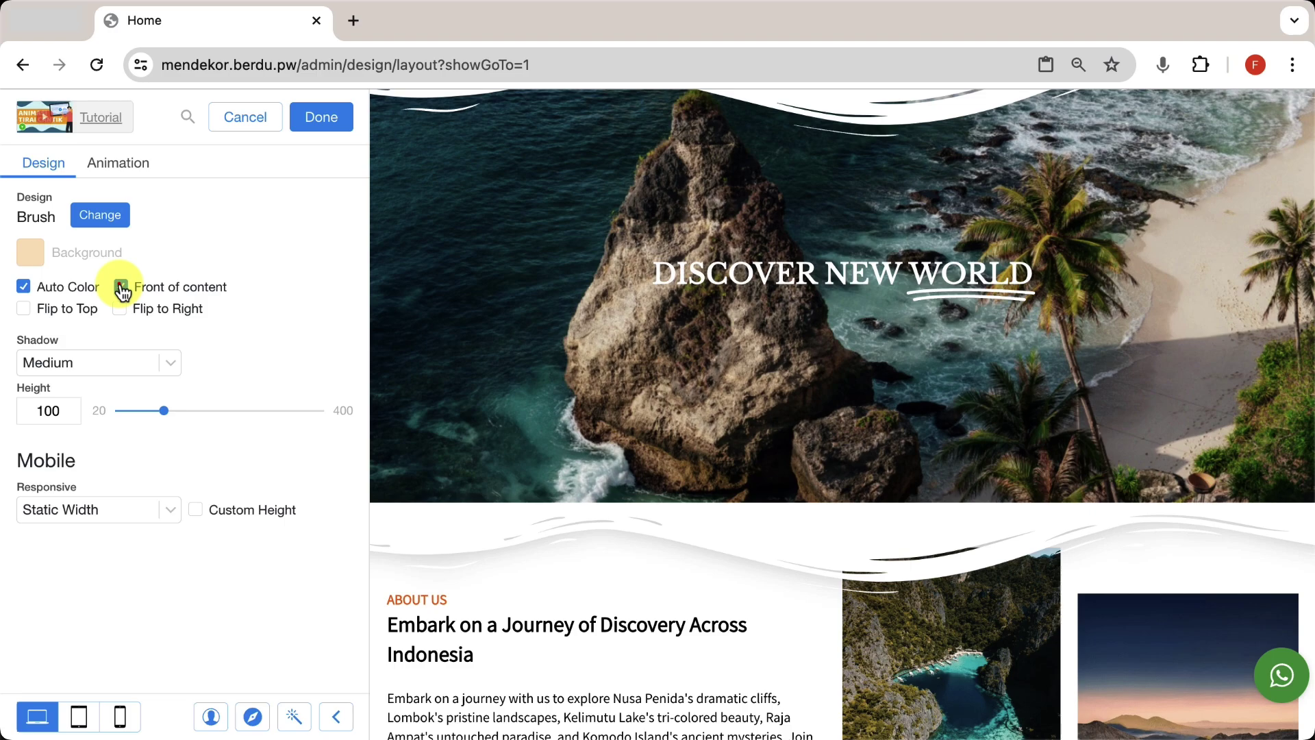
{"action": "left_click", "coordinate": [121, 288]}
{"action": "left_click", "coordinate": [122, 288]}
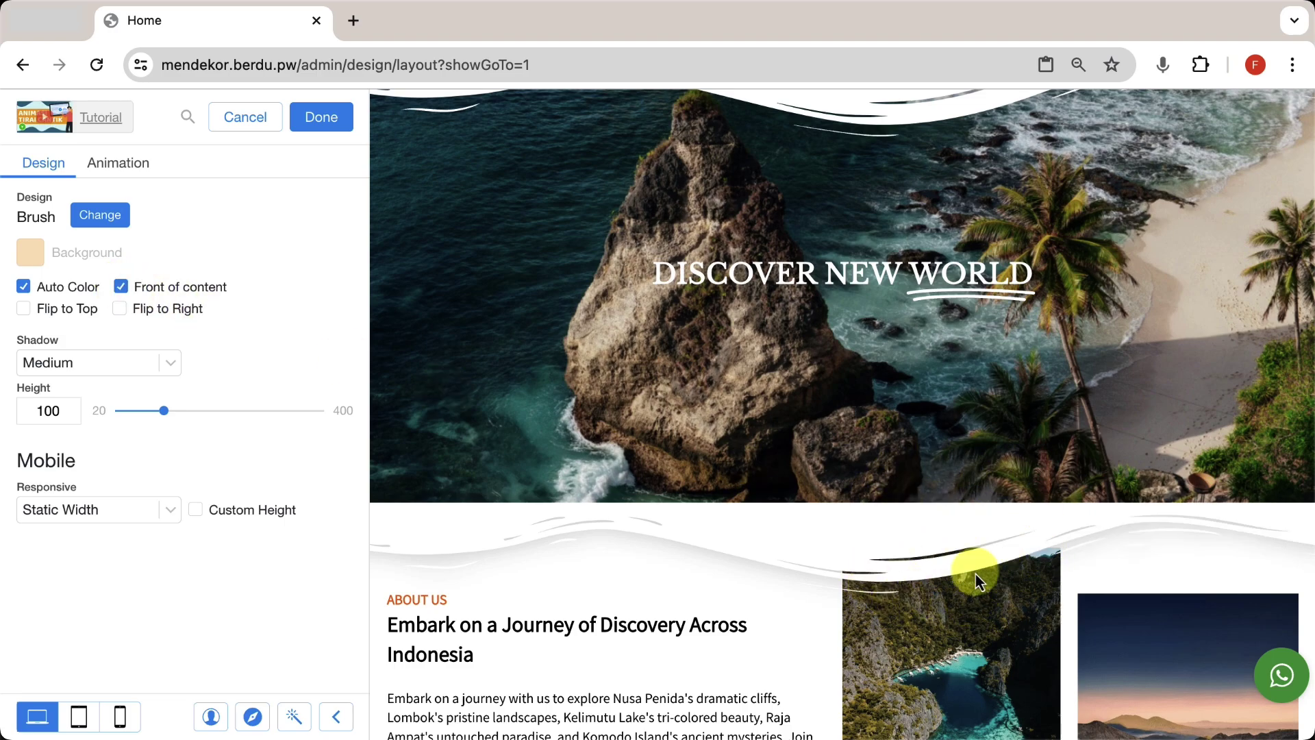
{"action": "left_click", "coordinate": [214, 291]}
{"action": "left_click", "coordinate": [214, 291]}
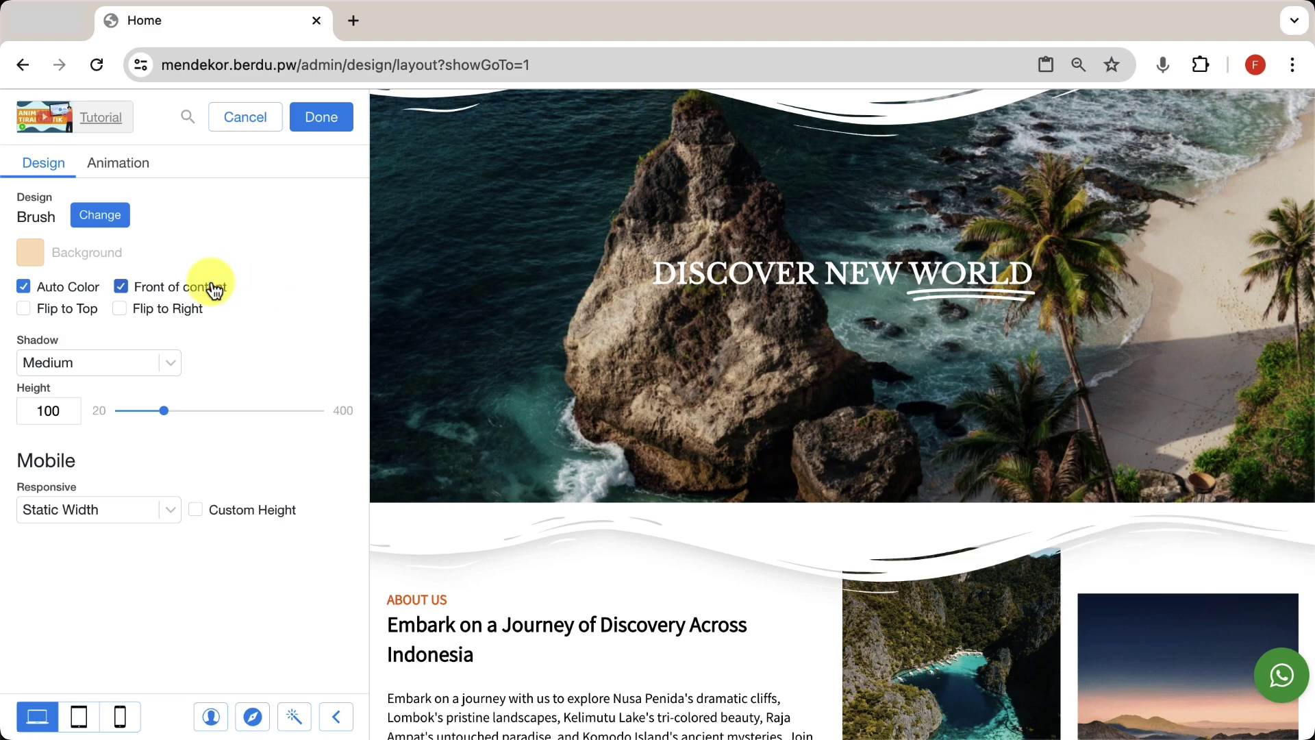
{"action": "left_click", "coordinate": [214, 290]}
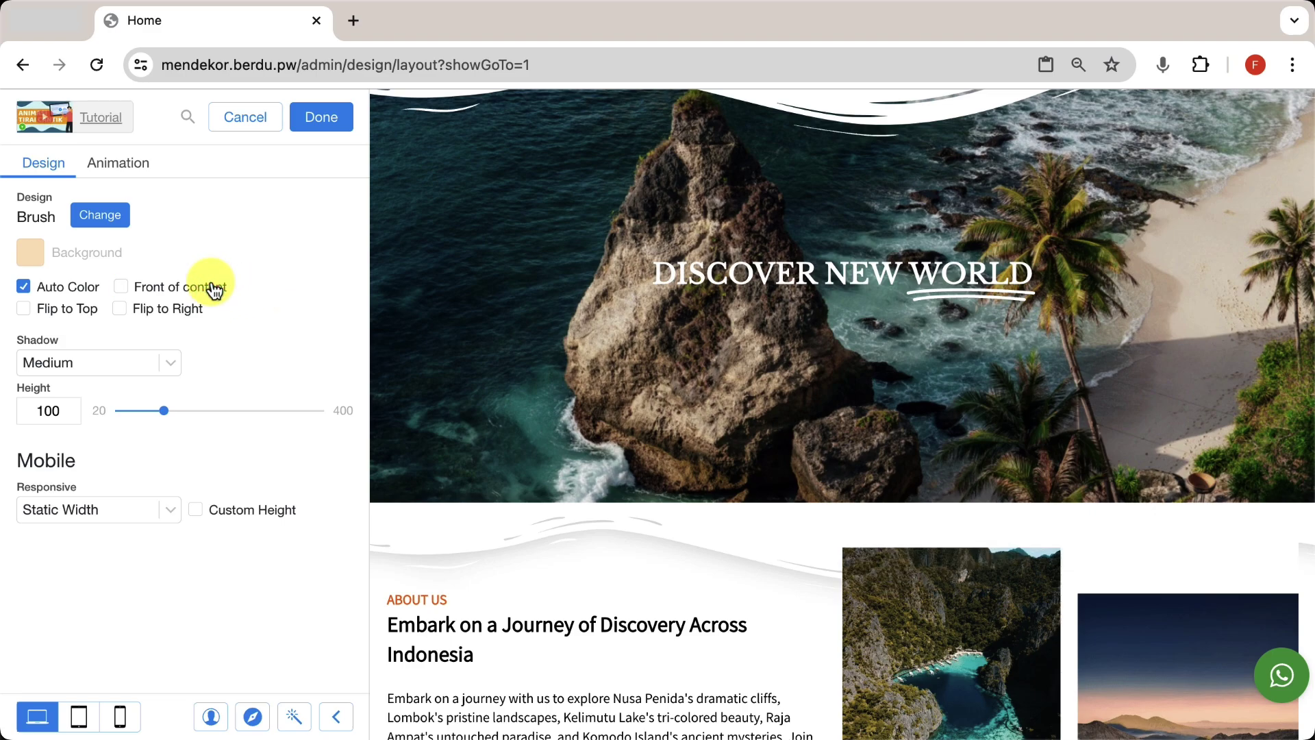
{"action": "left_click", "coordinate": [215, 291]}
{"action": "left_click", "coordinate": [215, 290]}
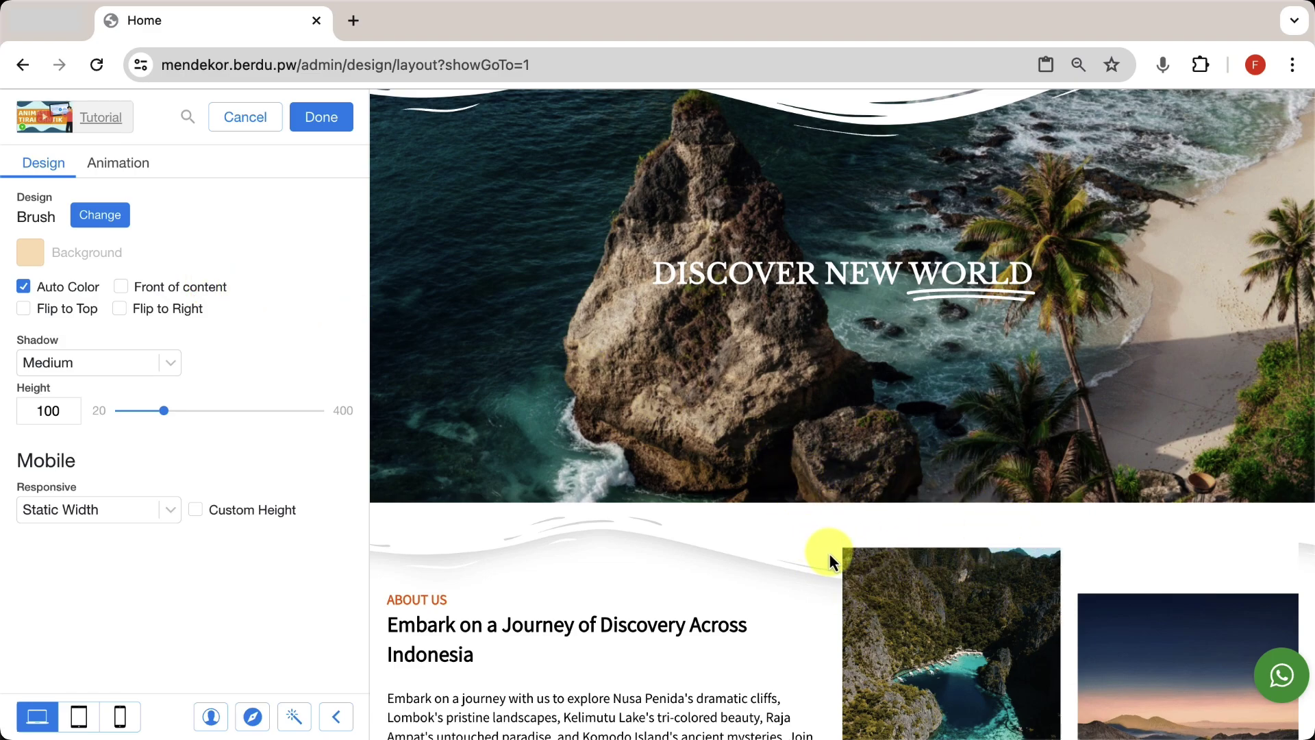
{"action": "left_click", "coordinate": [147, 319]}
{"action": "left_click", "coordinate": [145, 318]}
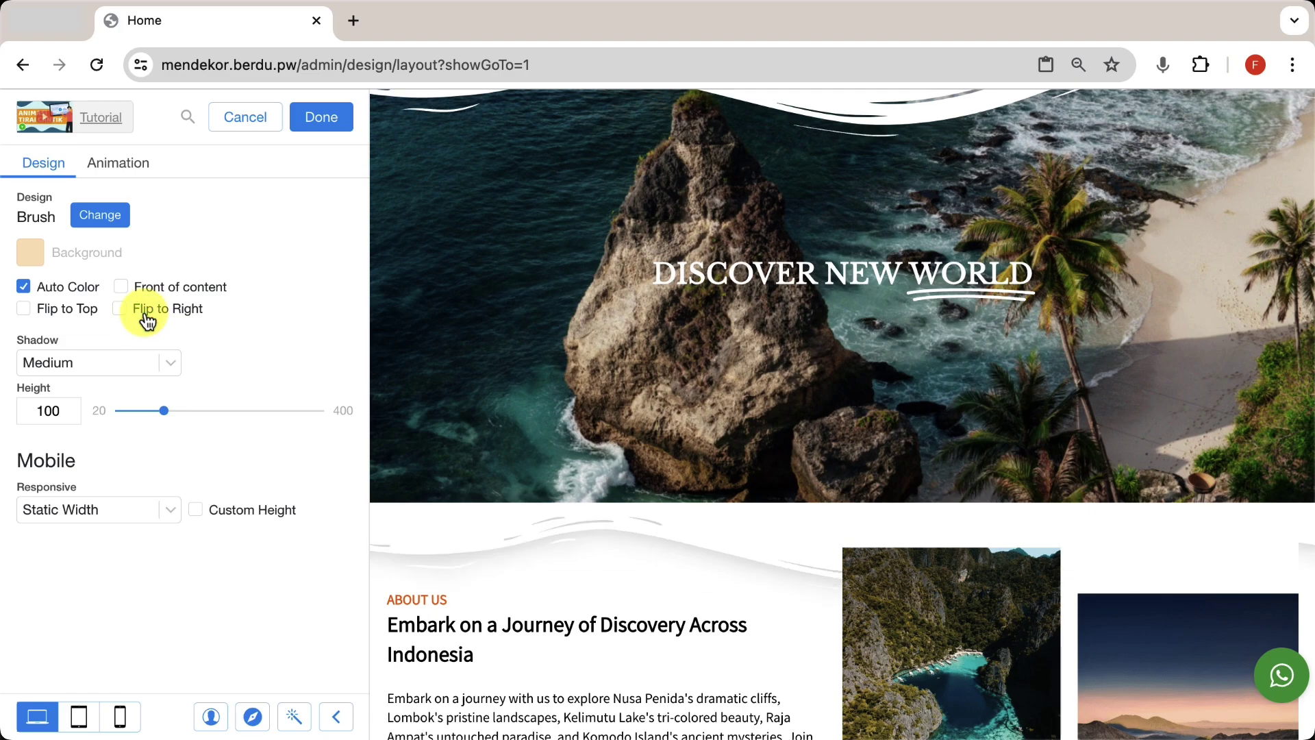
Turn on Flip to Right and Front of content for the second curtain
{"action": "left_click", "coordinate": [146, 319]}
{"action": "left_click", "coordinate": [147, 319]}
{"action": "left_click", "coordinate": [147, 320]}
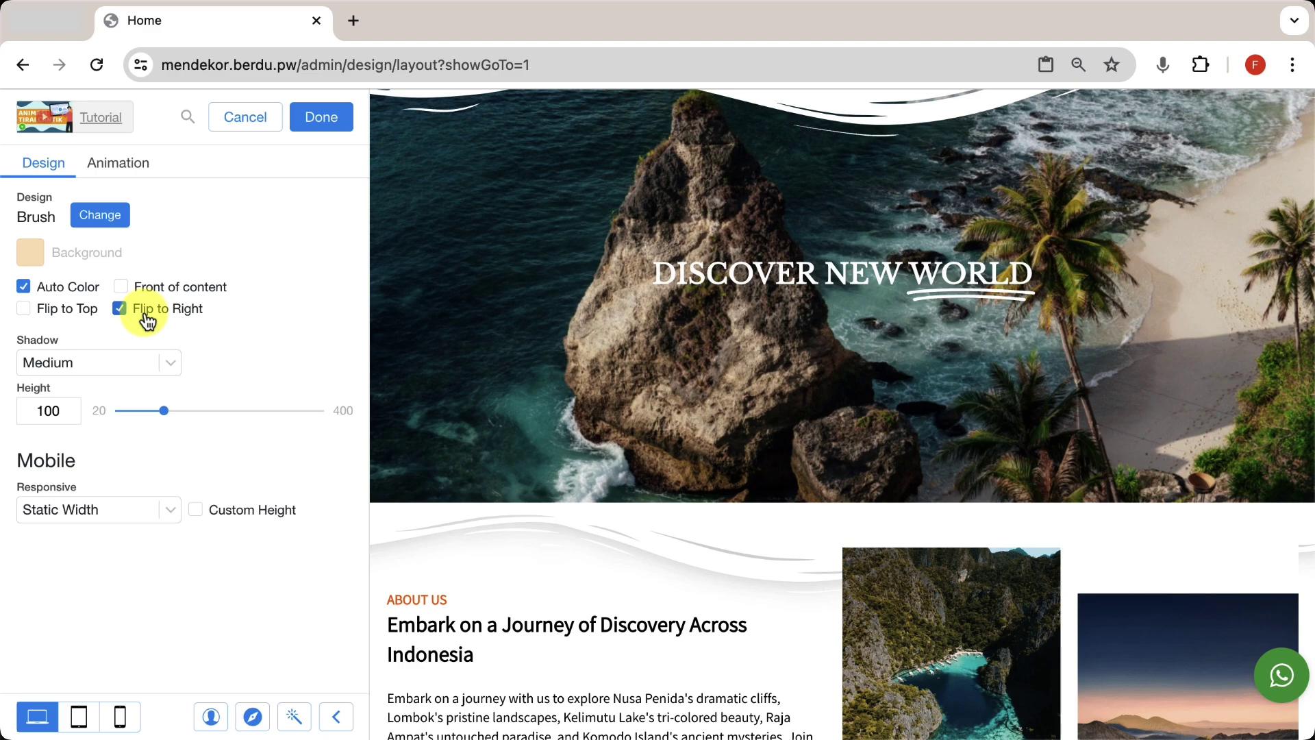
{"action": "left_click", "coordinate": [123, 288]}
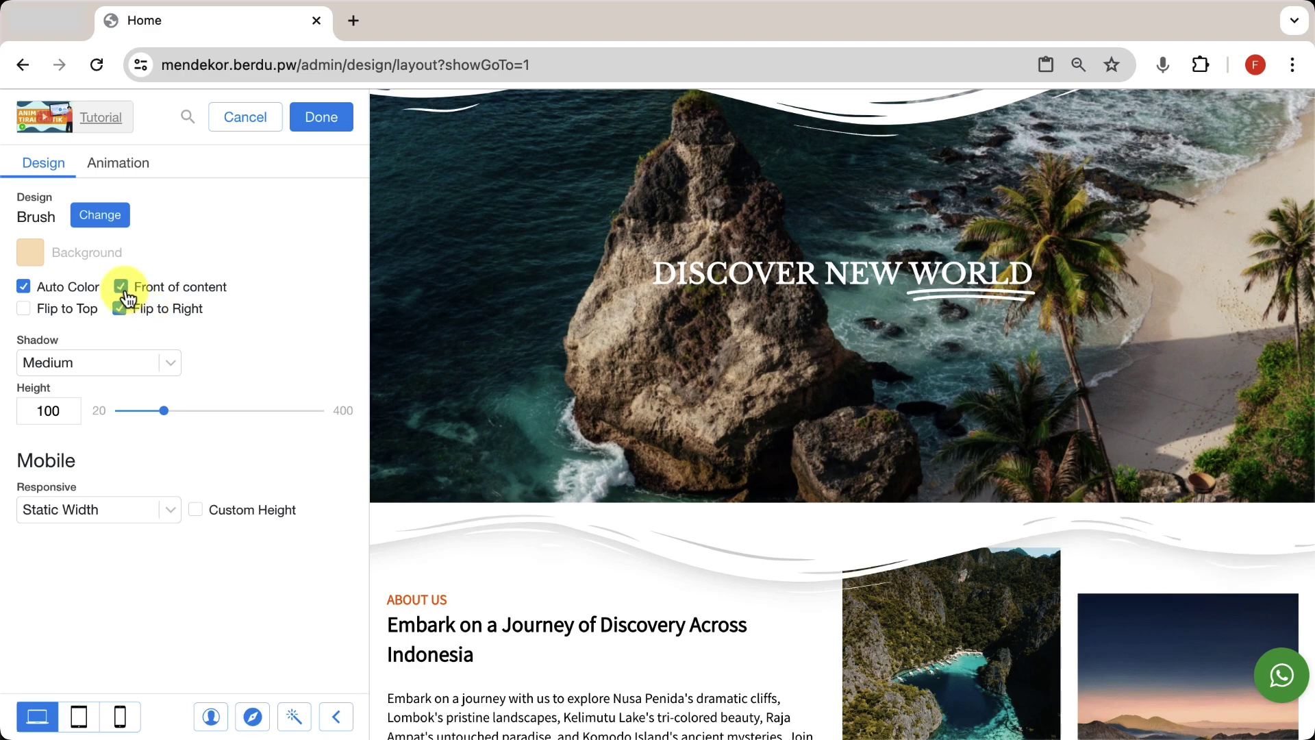
Set the second curtain's shadow to Larger and its height to 130
{"action": "left_click", "coordinate": [87, 362]}
{"action": "key", "text": "Escape"}
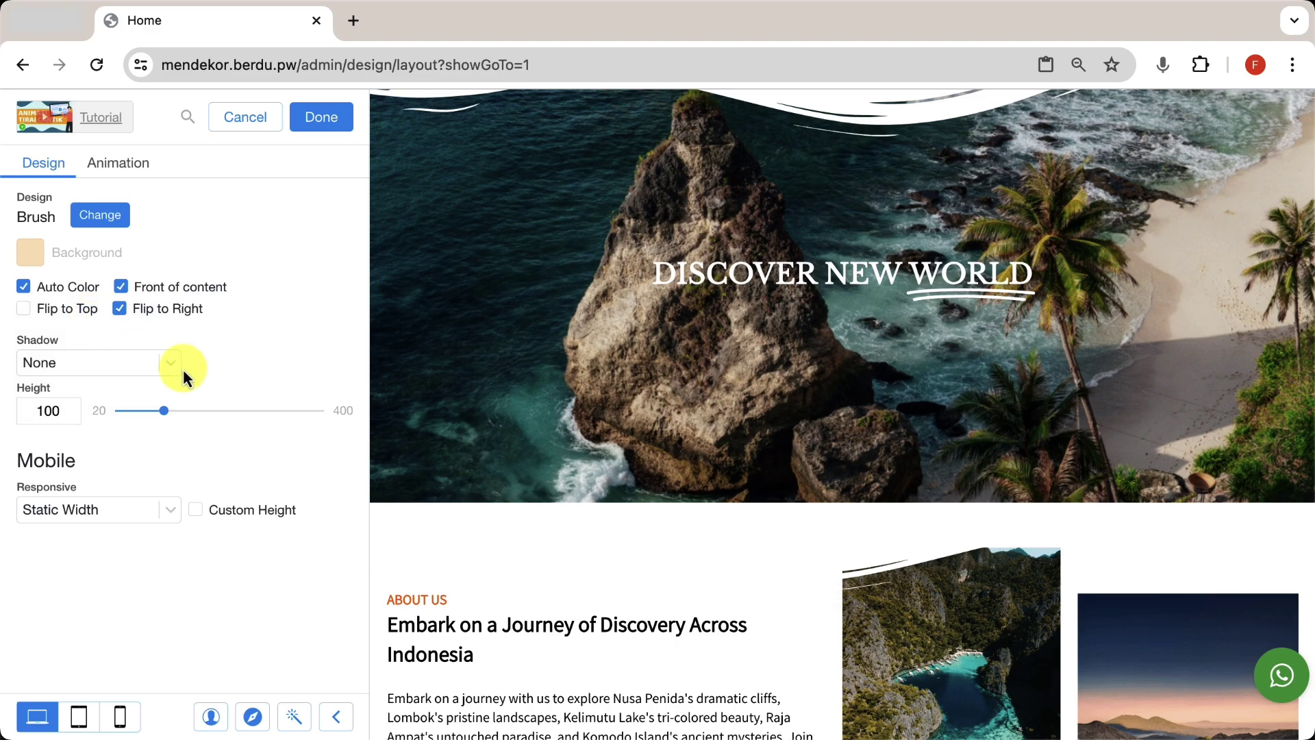
{"action": "left_click", "coordinate": [121, 359]}
{"action": "left_click", "coordinate": [83, 460]}
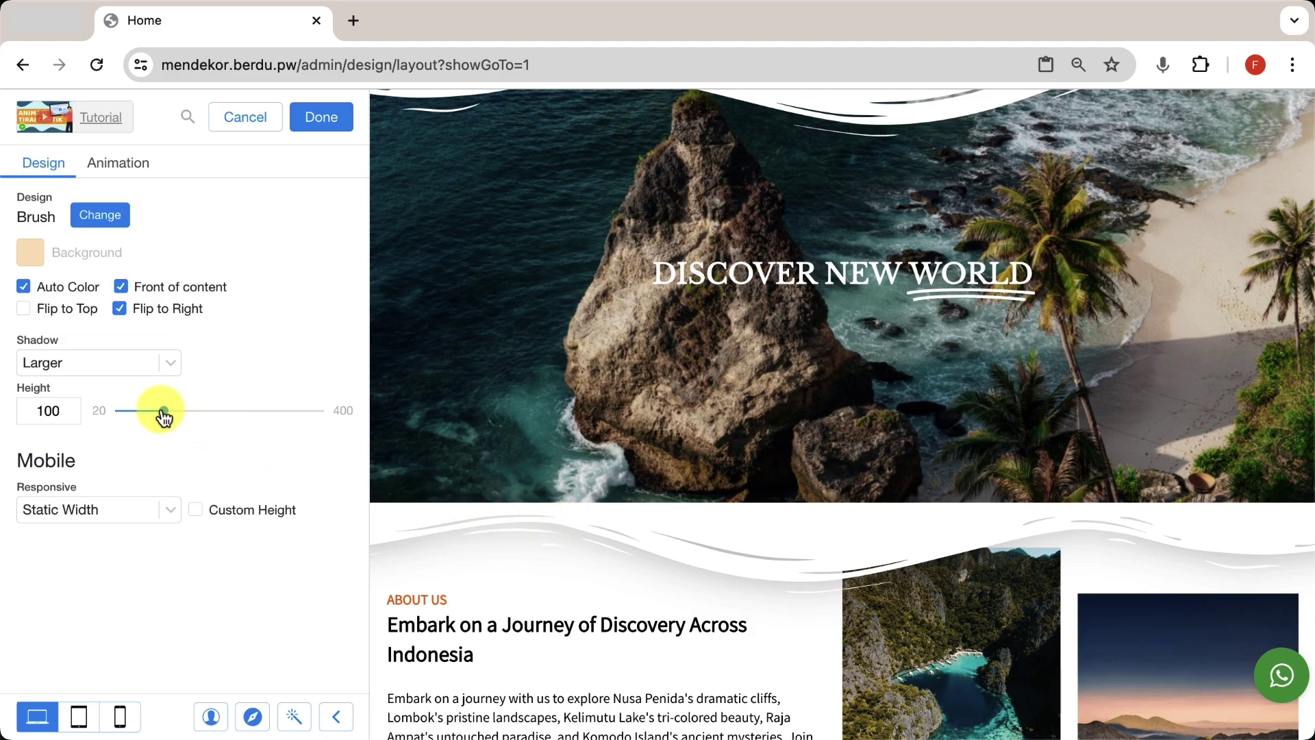
{"action": "mouse_move", "coordinate": [163, 414]}
{"action": "left_mouse_down"}
{"action": "mouse_move", "coordinate": [128, 413]}
{"action": "mouse_move", "coordinate": [341, 417]}
{"action": "mouse_move", "coordinate": [176, 426]}
{"action": "left_mouse_up"}
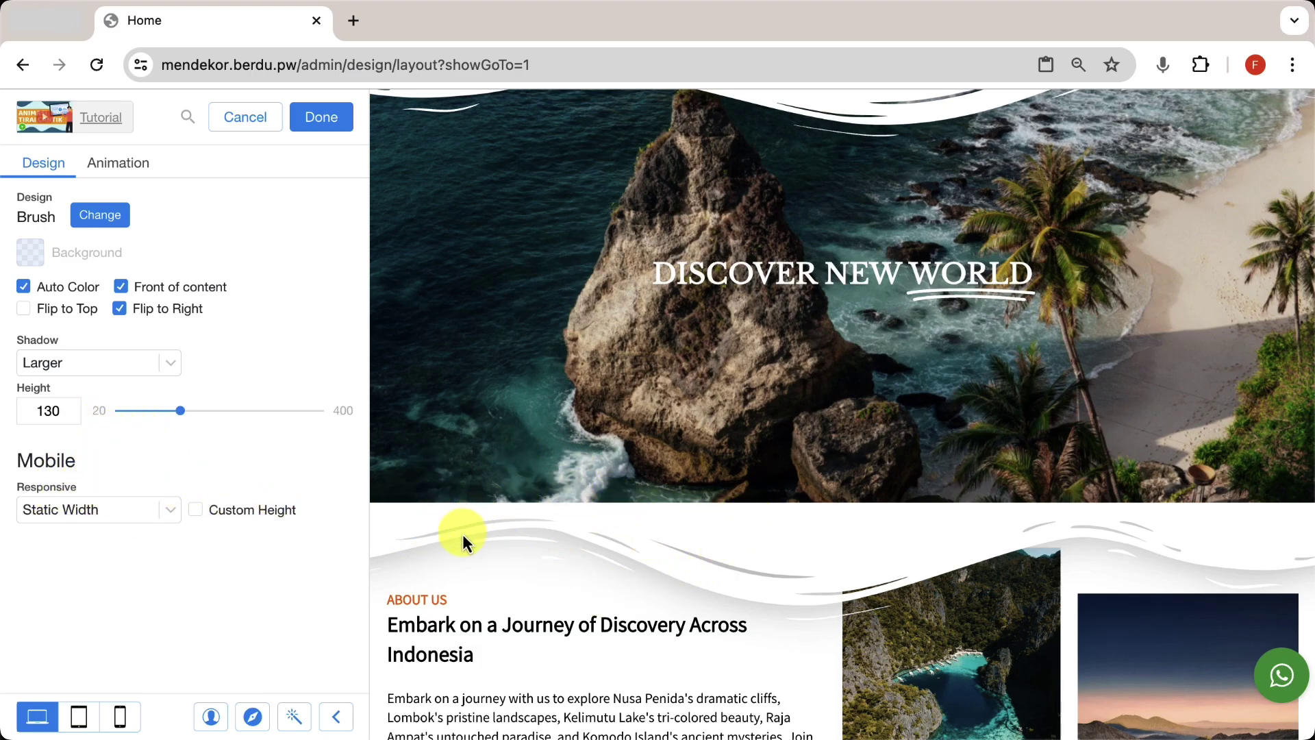
Switch to the mobile preview and give the second curtain a custom mobile height of 115
{"action": "left_click", "coordinate": [123, 717]}
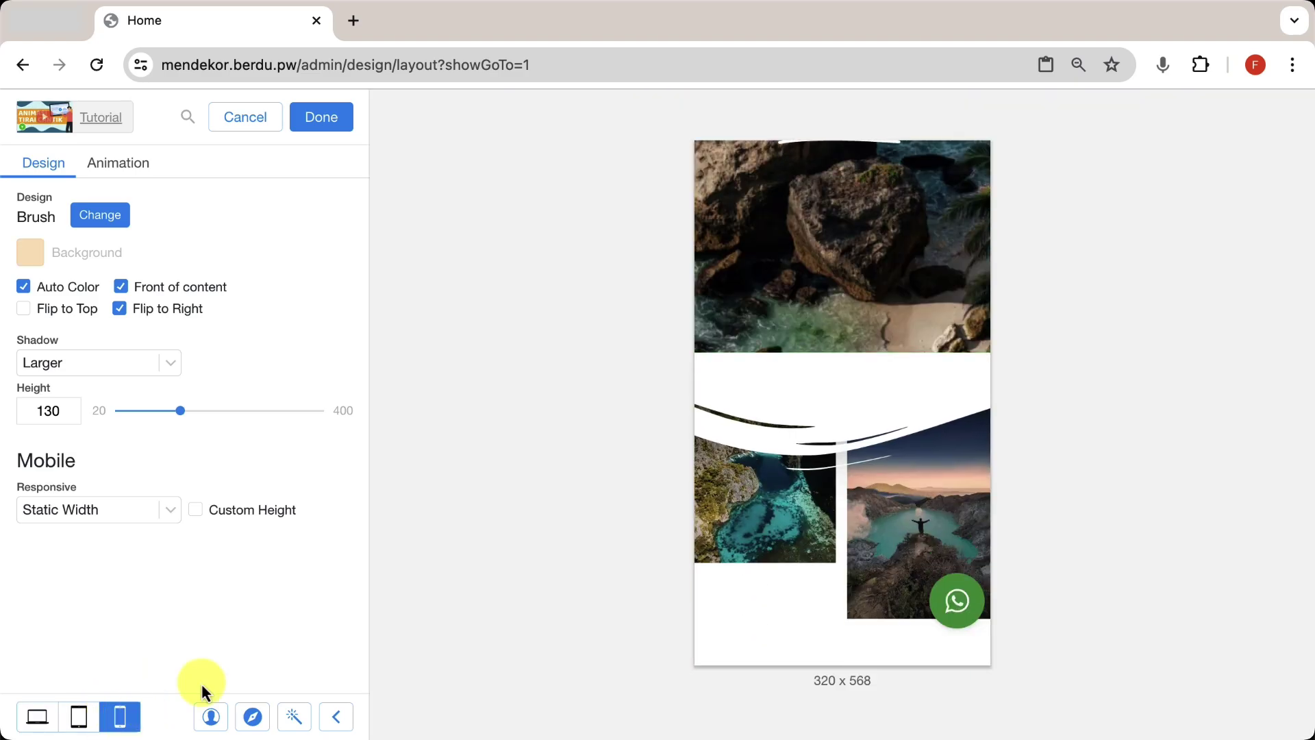
{"action": "scroll", "coordinate": [824, 585], "scroll_direction": "down", "scroll_amount": 3}
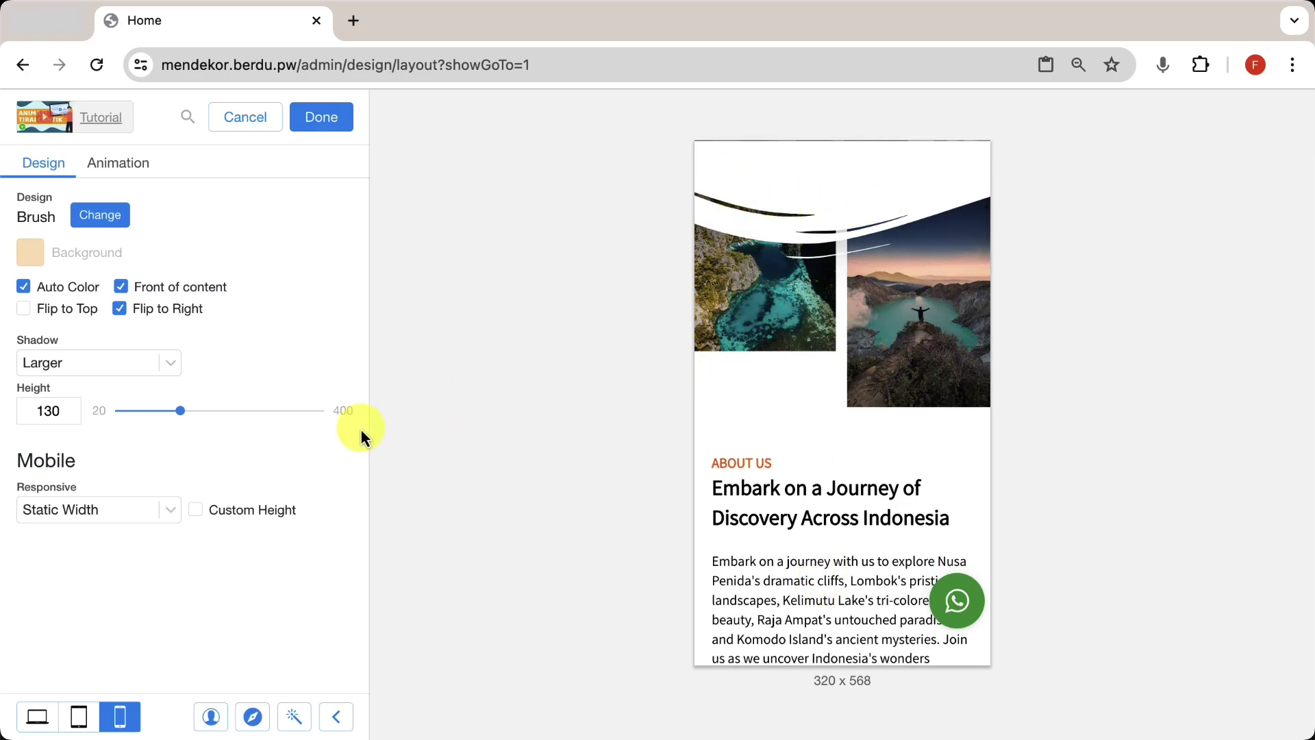
{"action": "left_click", "coordinate": [134, 508]}
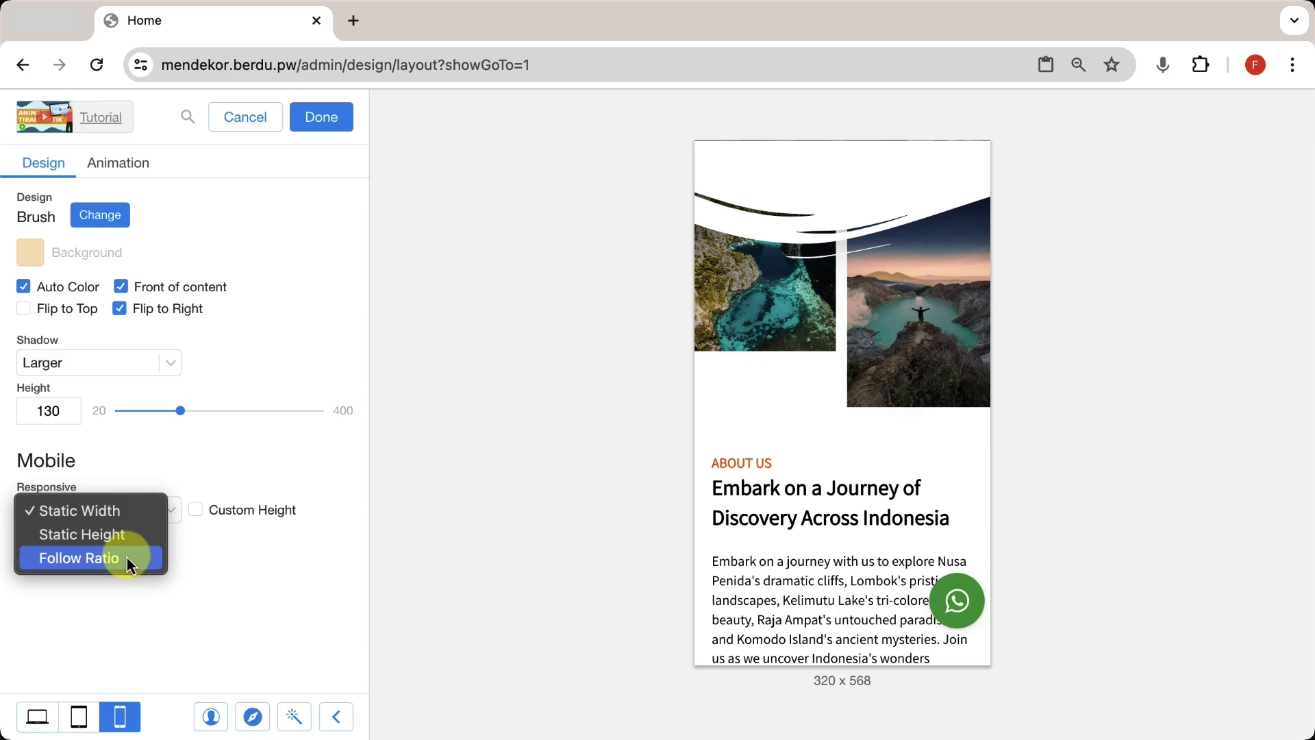
{"action": "left_click", "coordinate": [197, 508]}
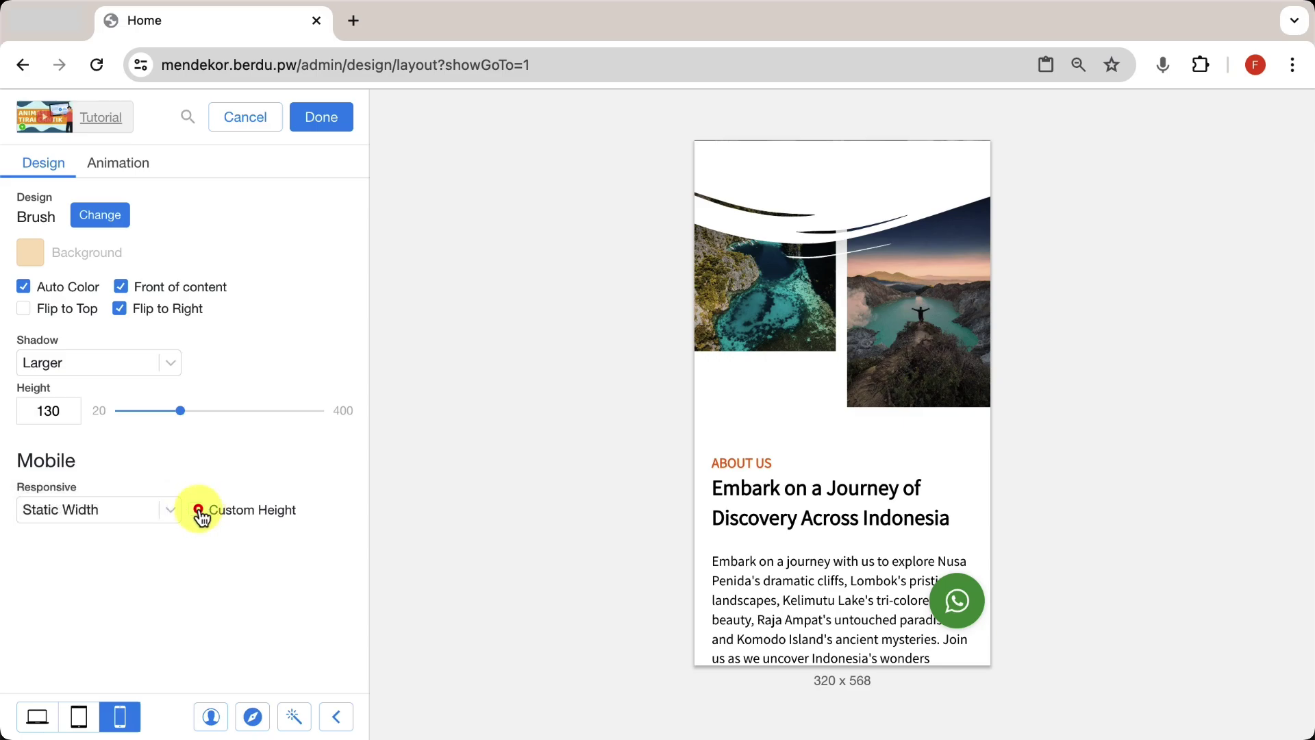
{"action": "left_click", "coordinate": [198, 510]}
{"action": "mouse_move", "coordinate": [119, 566]}
{"action": "left_mouse_down"}
{"action": "mouse_move", "coordinate": [221, 558]}
{"action": "mouse_move", "coordinate": [155, 569]}
{"action": "mouse_move", "coordinate": [170, 569]}
{"action": "left_mouse_up"}
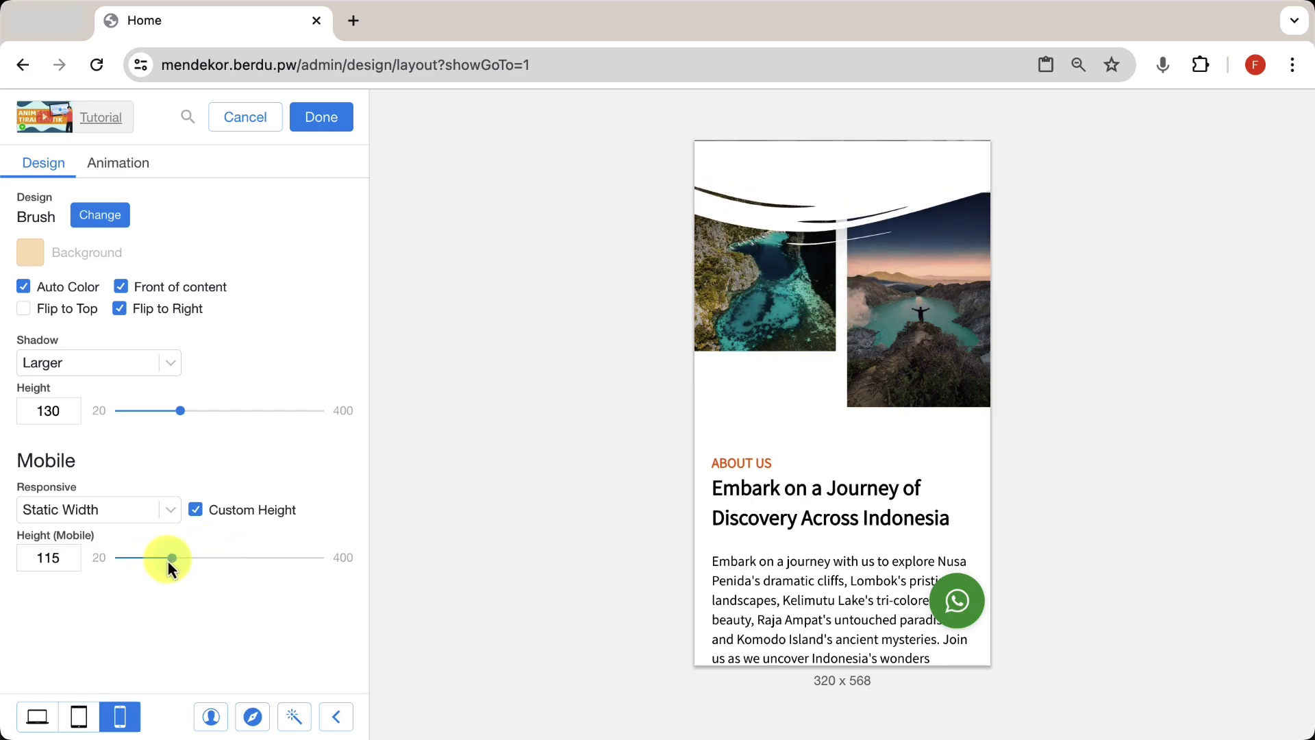
Keep the mobile responsive mode on Static Width and examine the curtain at mobile preview widths of 348 and 300
{"action": "left_click", "coordinate": [97, 509]}
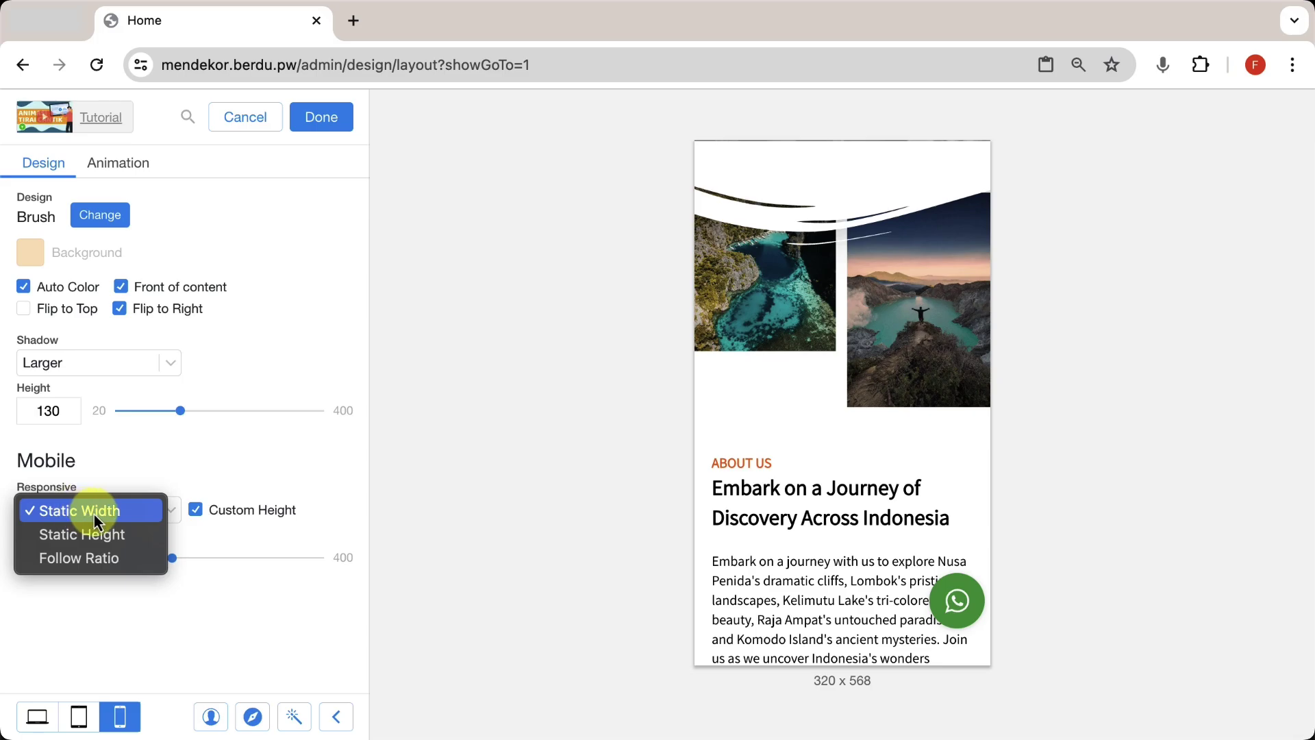
{"action": "left_click", "coordinate": [87, 518]}
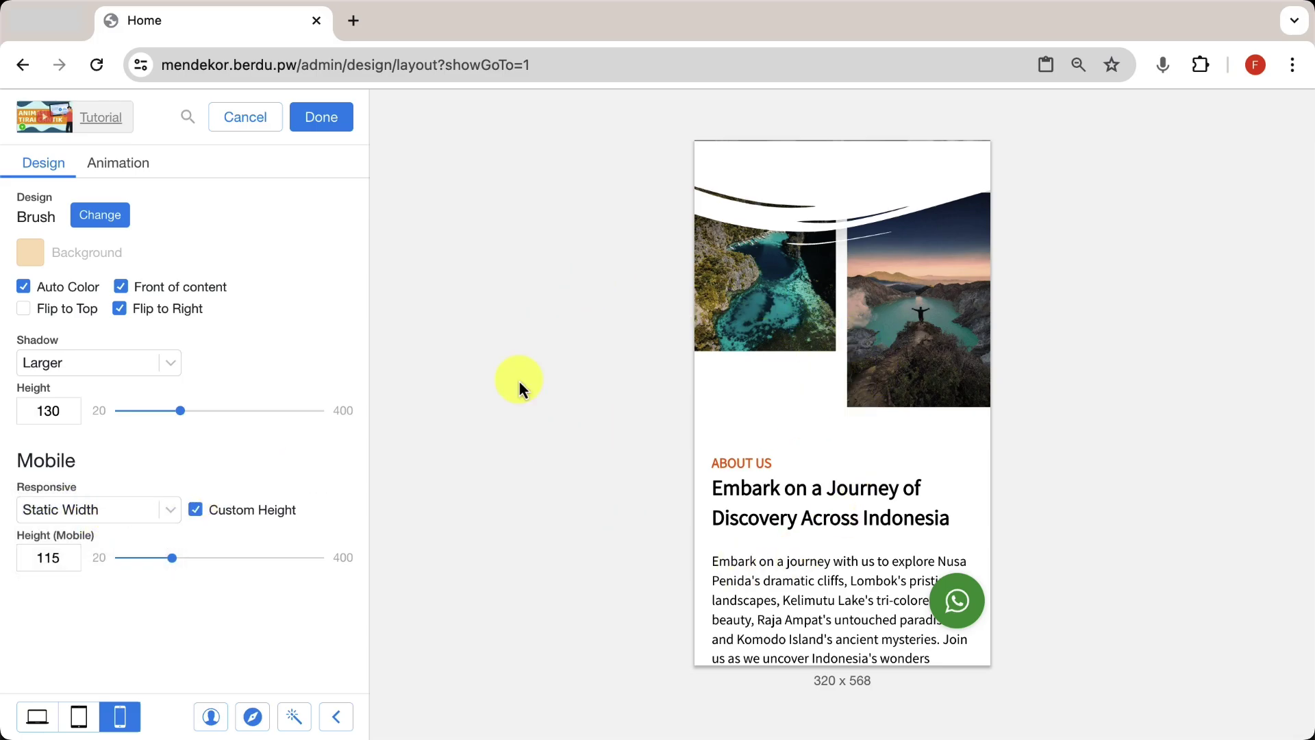
{"action": "mouse_move", "coordinate": [695, 394]}
{"action": "left_mouse_down"}
{"action": "mouse_move", "coordinate": [543, 414]}
{"action": "mouse_move", "coordinate": [697, 401]}
{"action": "mouse_move", "coordinate": [687, 409]}
{"action": "left_mouse_up"}
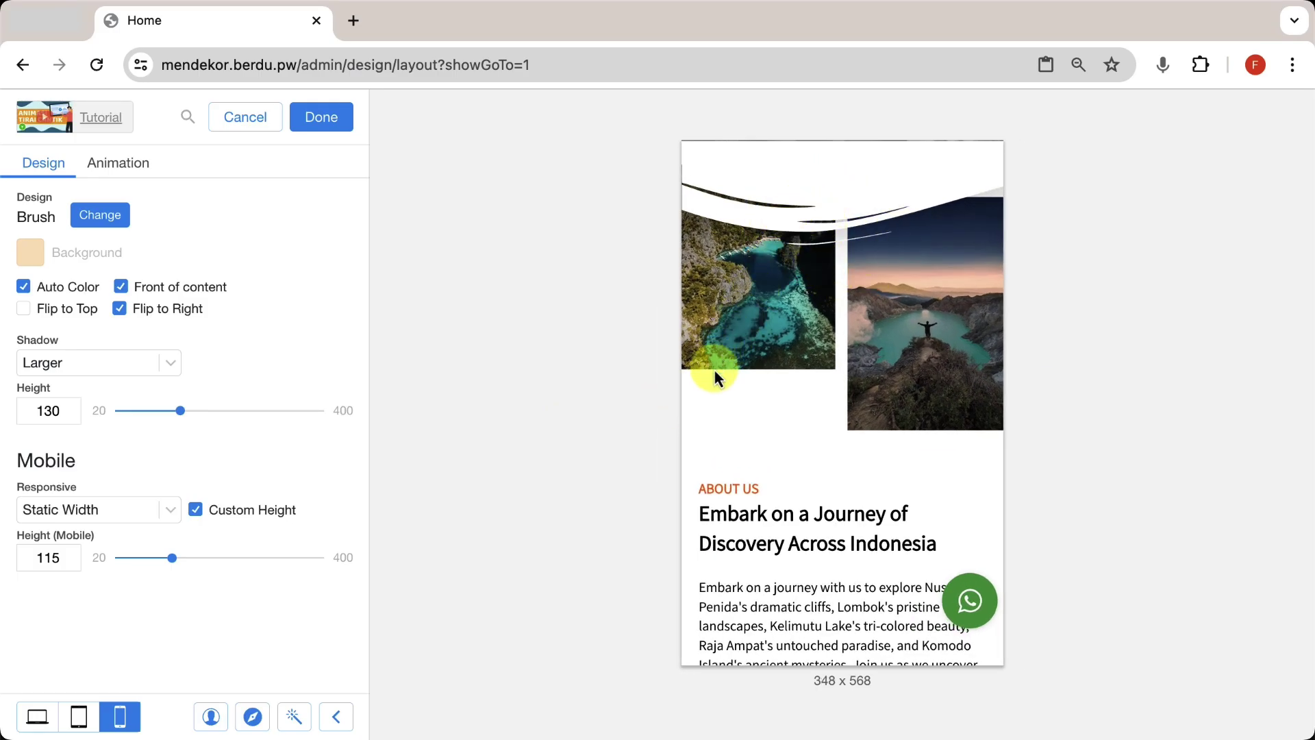
{"action": "mouse_move", "coordinate": [680, 425]}
{"action": "left_mouse_down"}
{"action": "mouse_move", "coordinate": [721, 425]}
{"action": "mouse_move", "coordinate": [524, 458]}
{"action": "mouse_move", "coordinate": [731, 429]}
{"action": "left_mouse_up"}
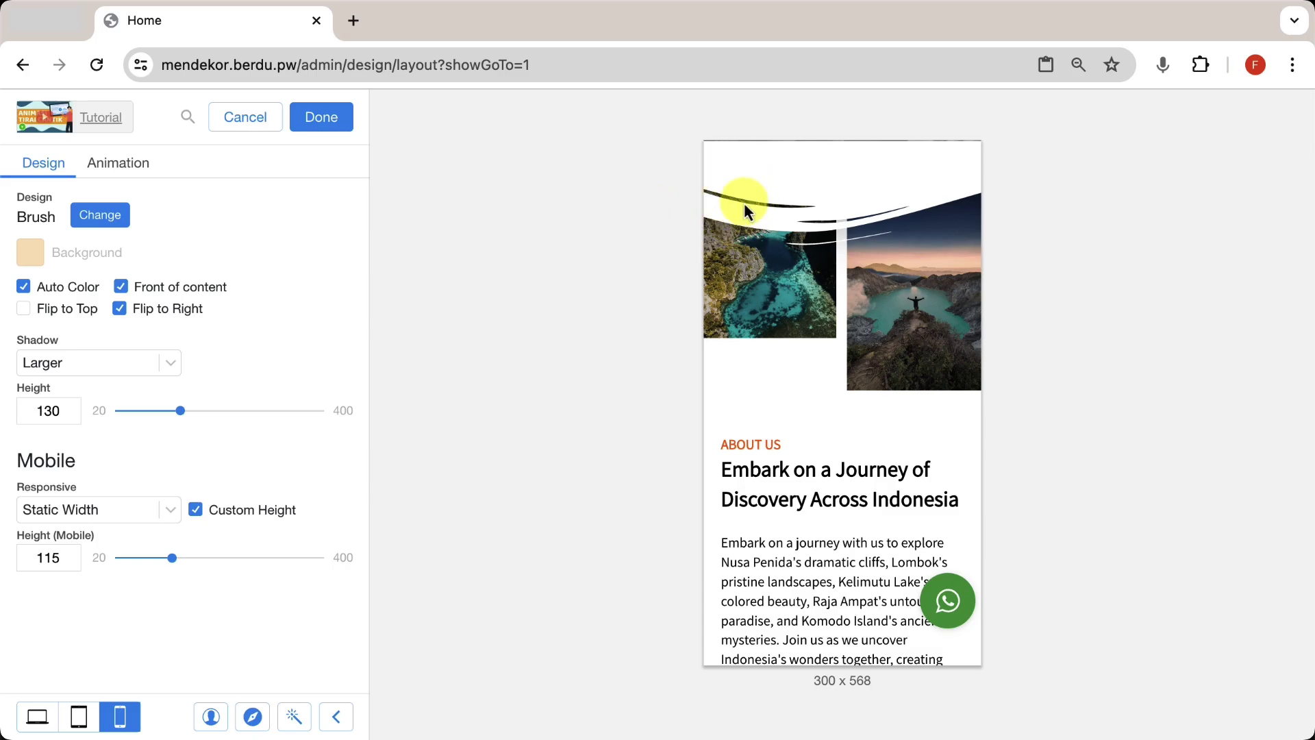
Set the second curtain's mobile responsive mode to Static Height and check it at a preview width of 348
{"action": "left_click", "coordinate": [134, 509]}
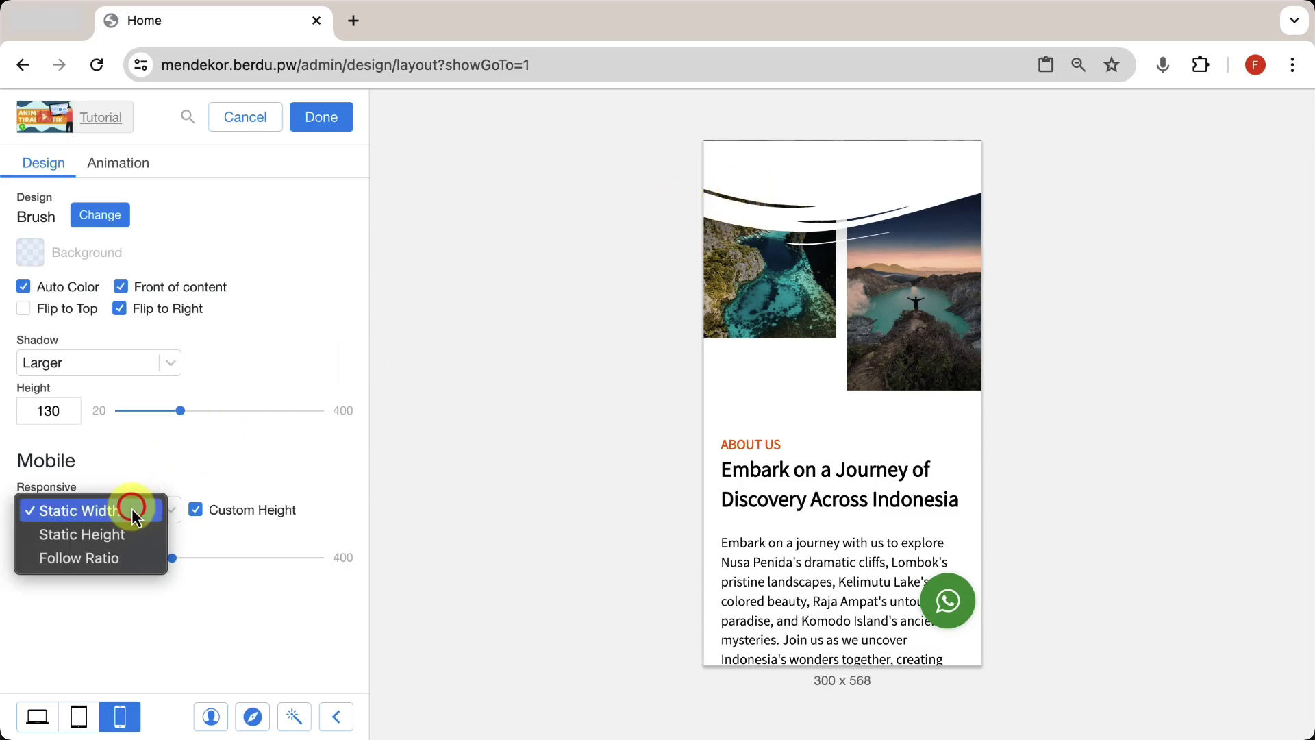
{"action": "left_click", "coordinate": [104, 534]}
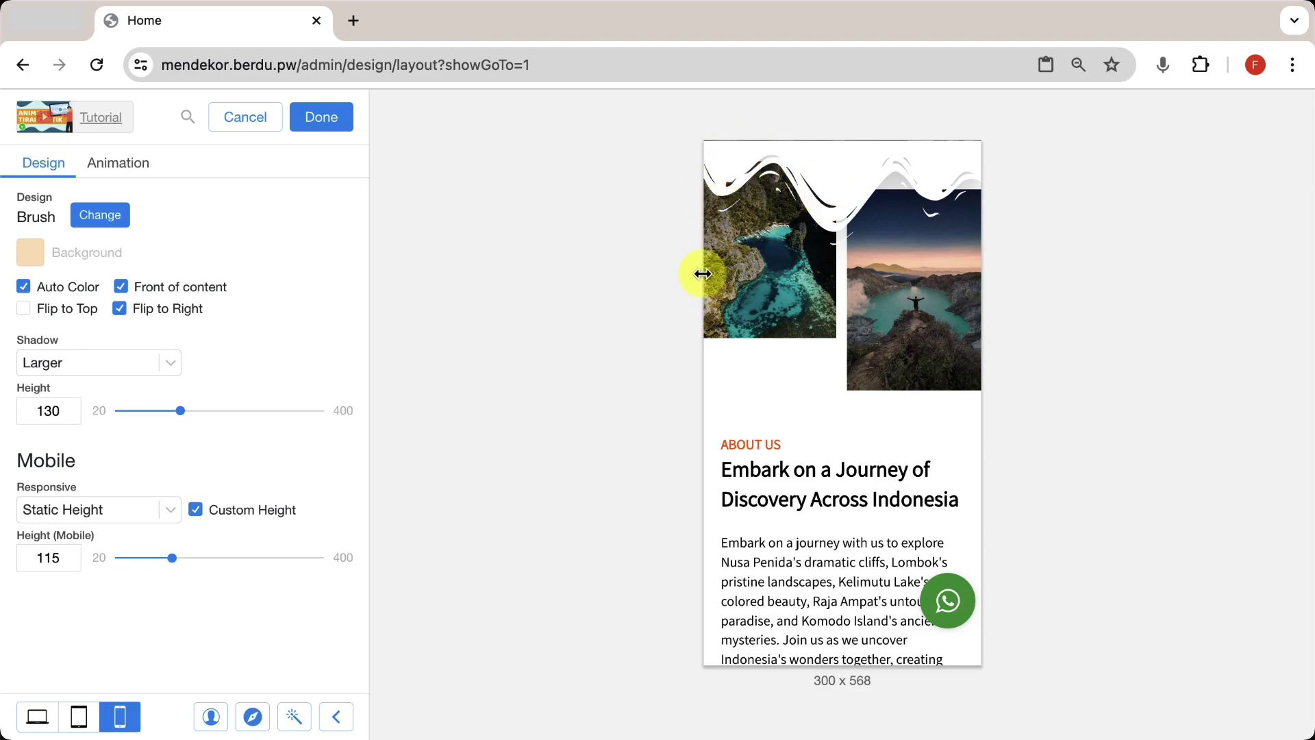
{"action": "left_click_drag", "start_coordinate": [702, 274], "coordinate": [682, 299]}
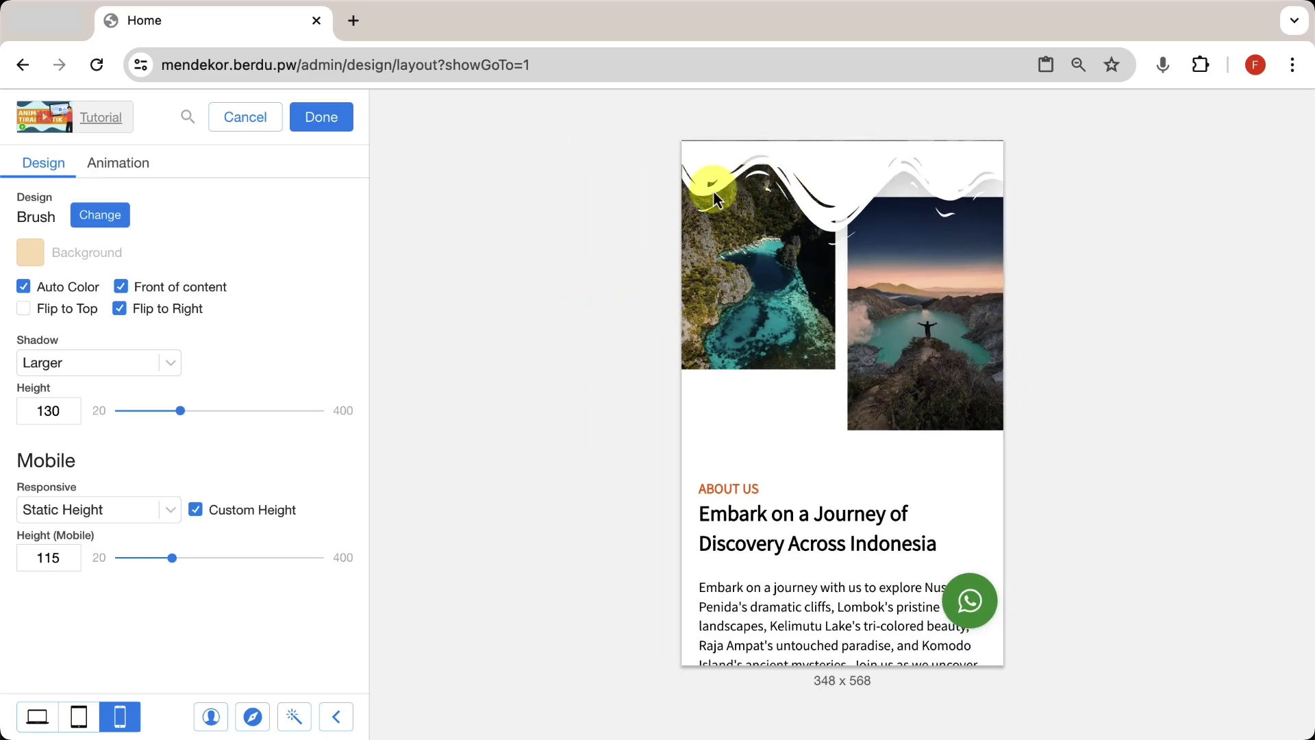
Set the mobile responsive mode to Follow Ratio with a mobile height of 265 and check it at a preview width of 364
{"action": "left_click", "coordinate": [153, 523]}
{"action": "left_click", "coordinate": [88, 539]}
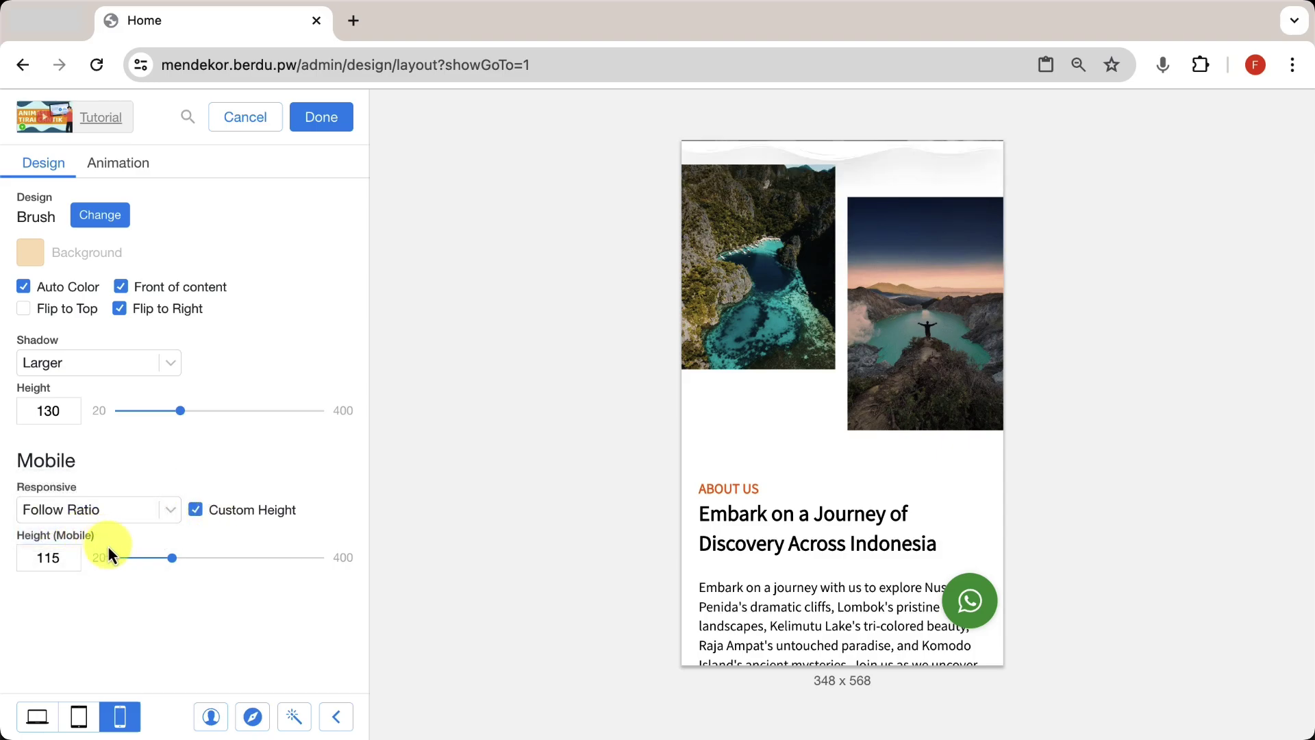
{"action": "left_click_drag", "start_coordinate": [197, 563], "coordinate": [244, 563]}
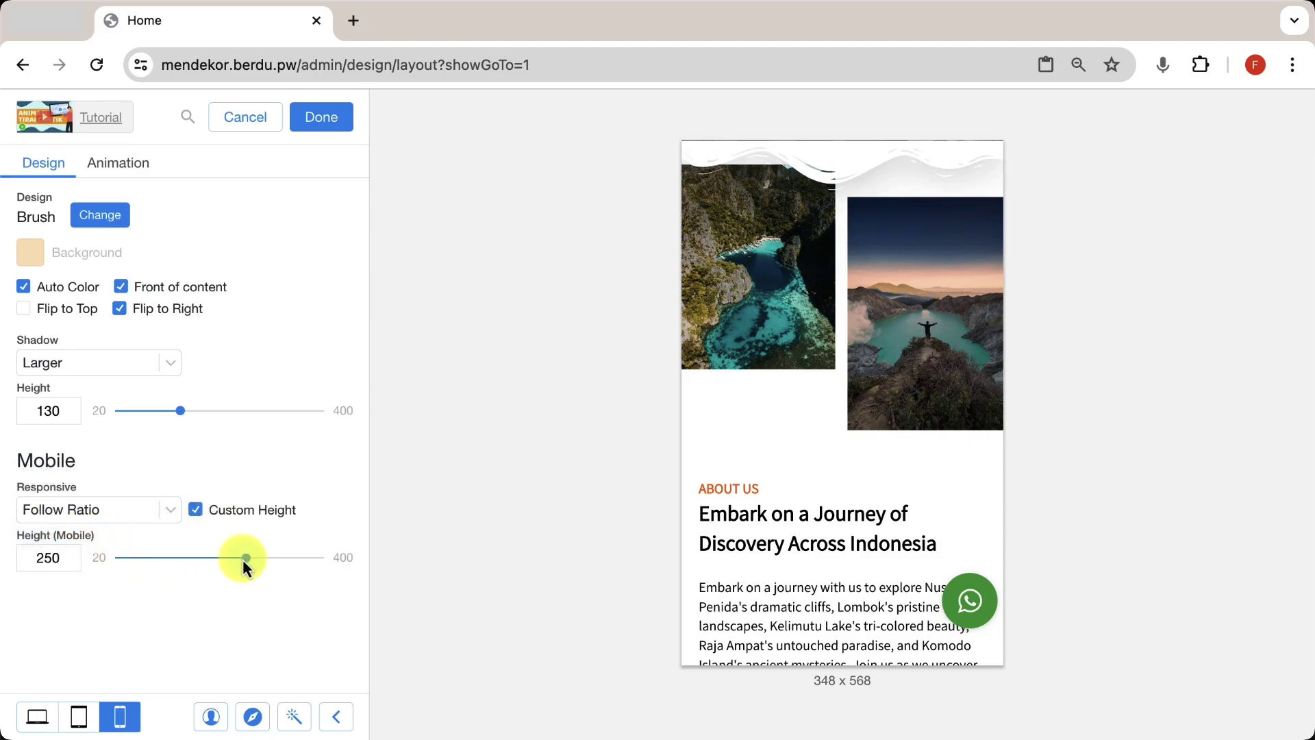
{"action": "mouse_move", "coordinate": [678, 425]}
{"action": "left_mouse_down"}
{"action": "mouse_move", "coordinate": [470, 435]}
{"action": "mouse_move", "coordinate": [668, 402]}
{"action": "mouse_move", "coordinate": [483, 465]}
{"action": "mouse_move", "coordinate": [674, 429]}
{"action": "left_mouse_up"}
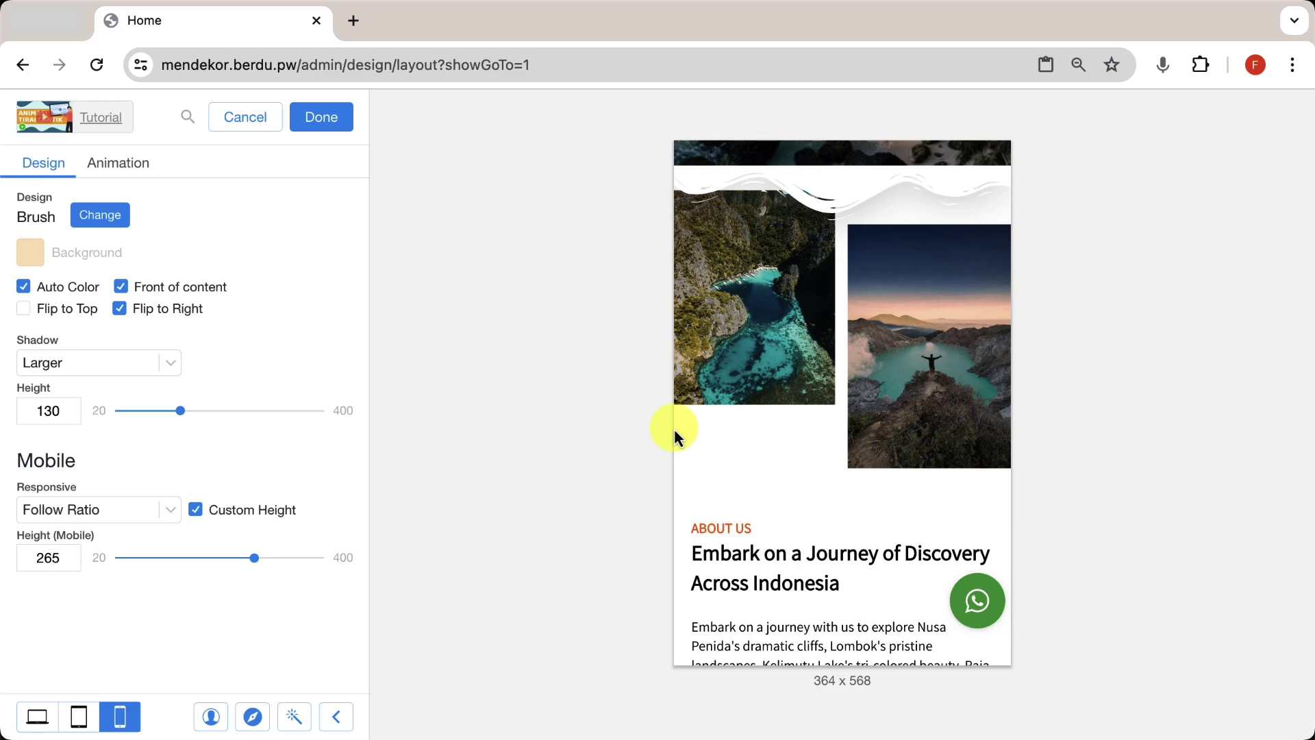
Apply the curtain settings and delete the Pretty Curtain - Brush section below the Text section
{"action": "left_click", "coordinate": [323, 120]}
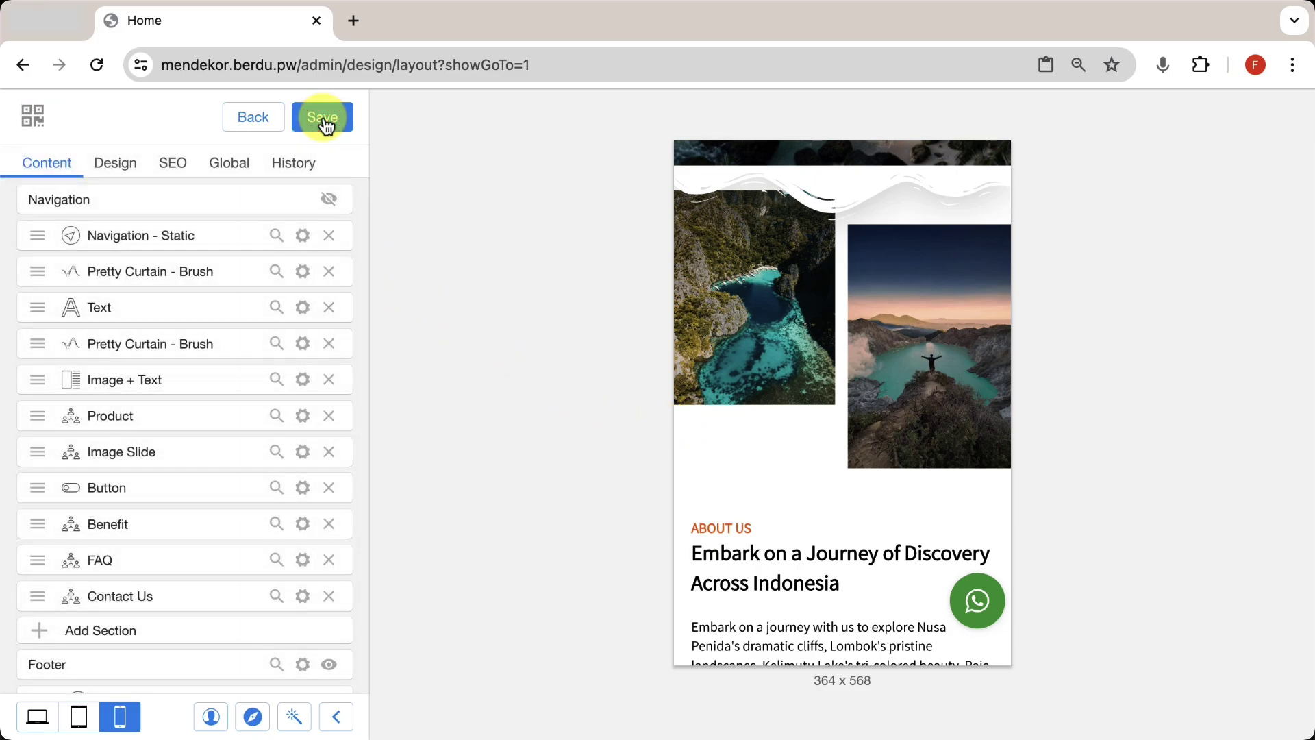
{"action": "left_click", "coordinate": [197, 276]}
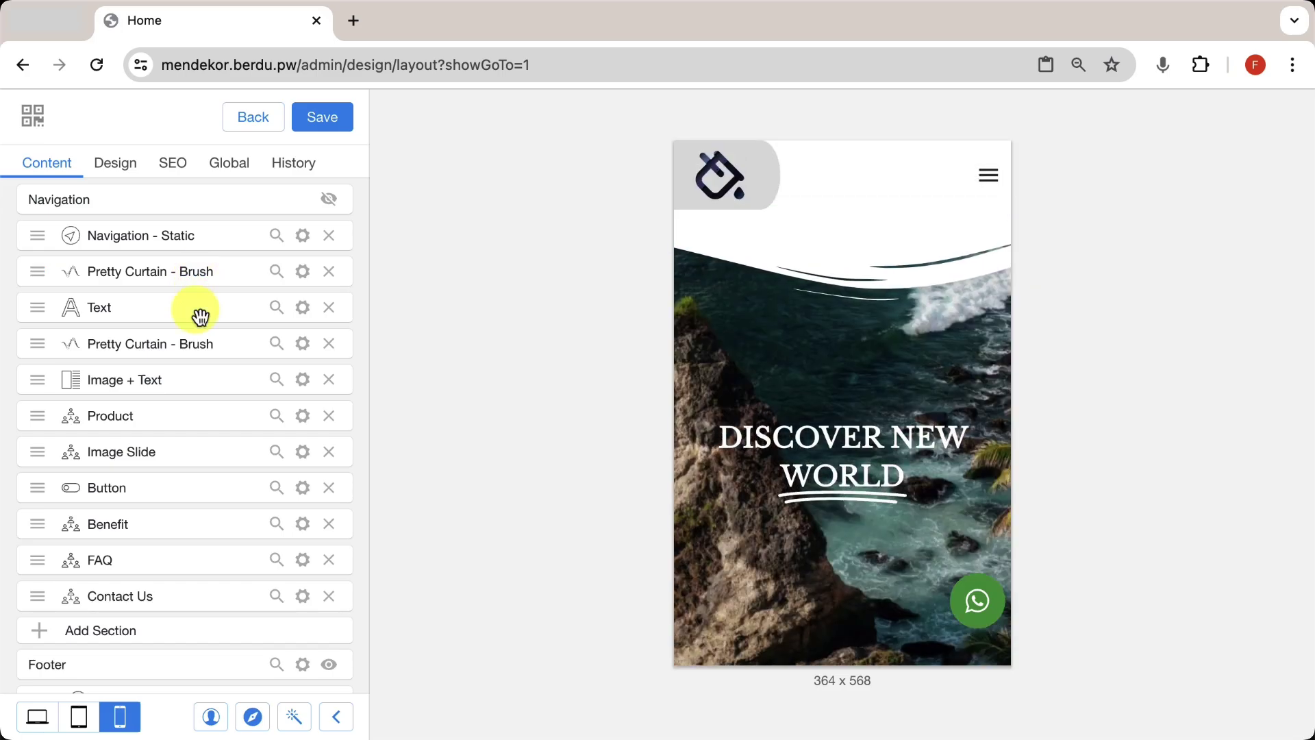
{"action": "left_click", "coordinate": [329, 344]}
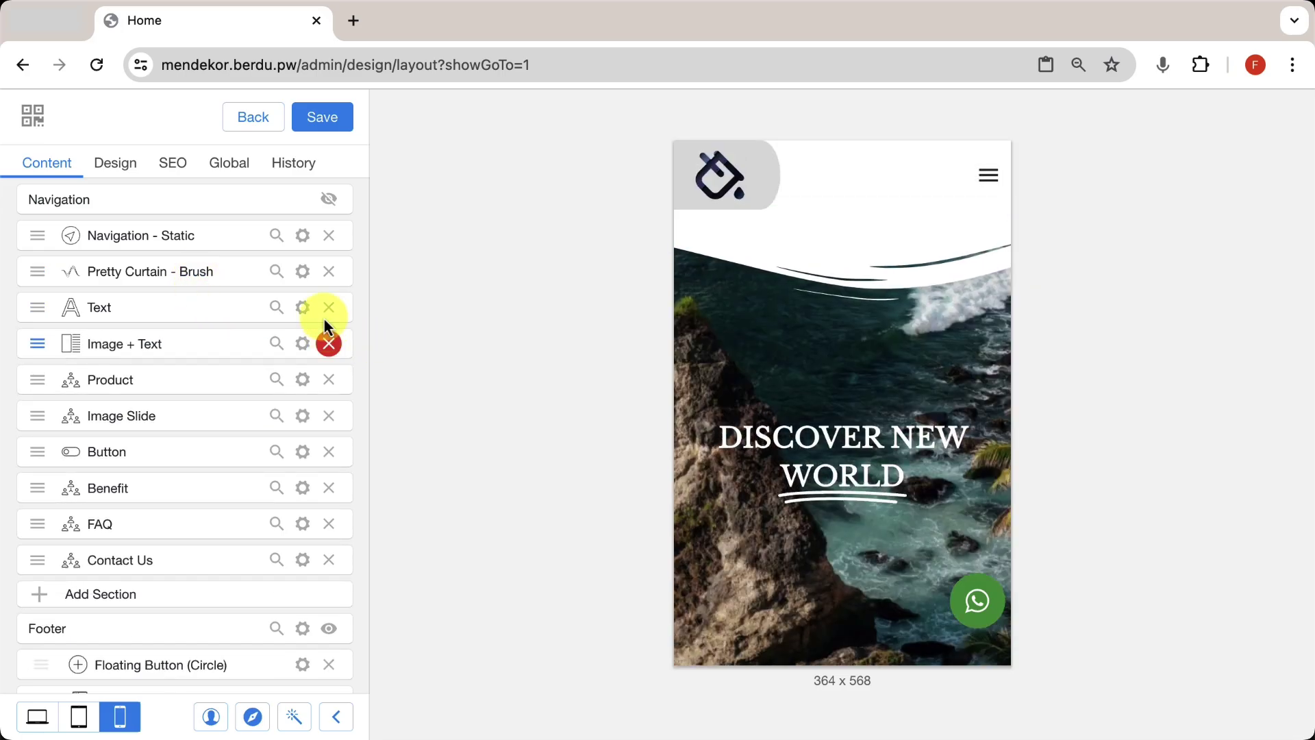
In the desktop preview, try the Left loop animation on the remaining Pretty Curtain - Brush section and set it to Right loop
{"action": "left_click", "coordinate": [302, 273]}
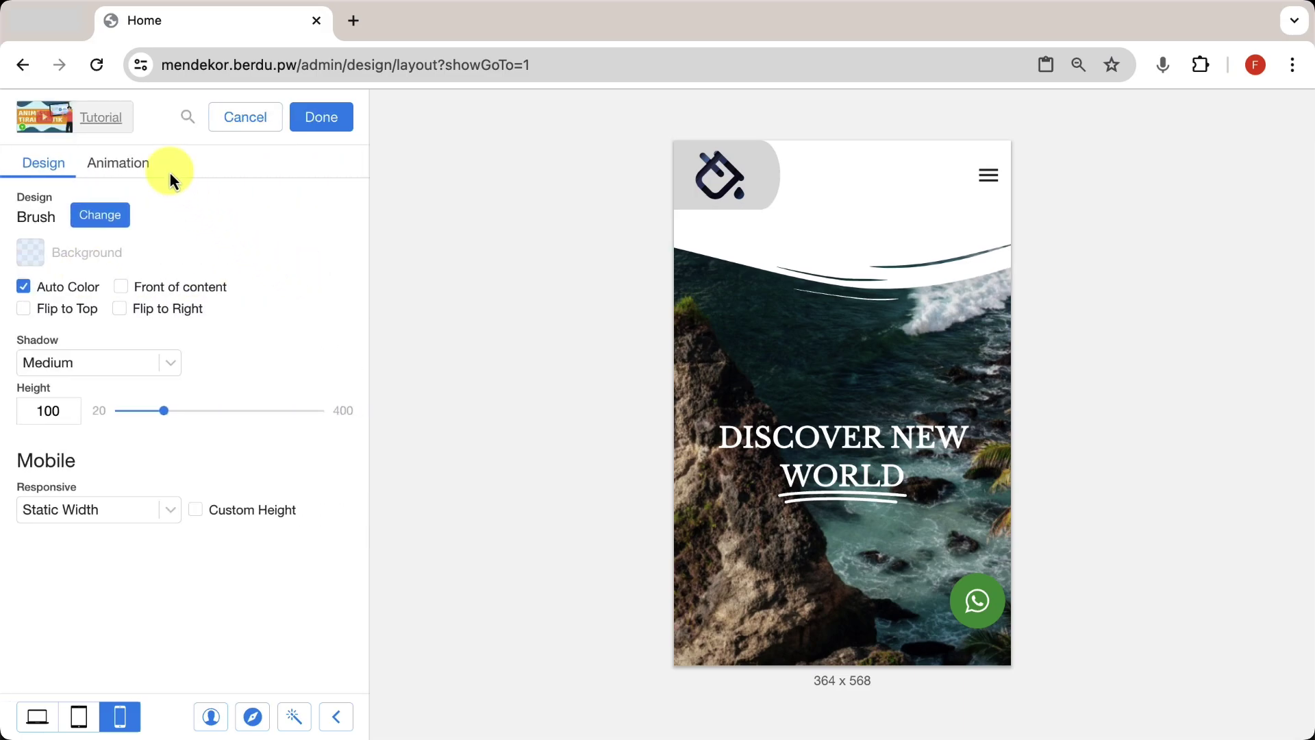
{"action": "left_click", "coordinate": [114, 168]}
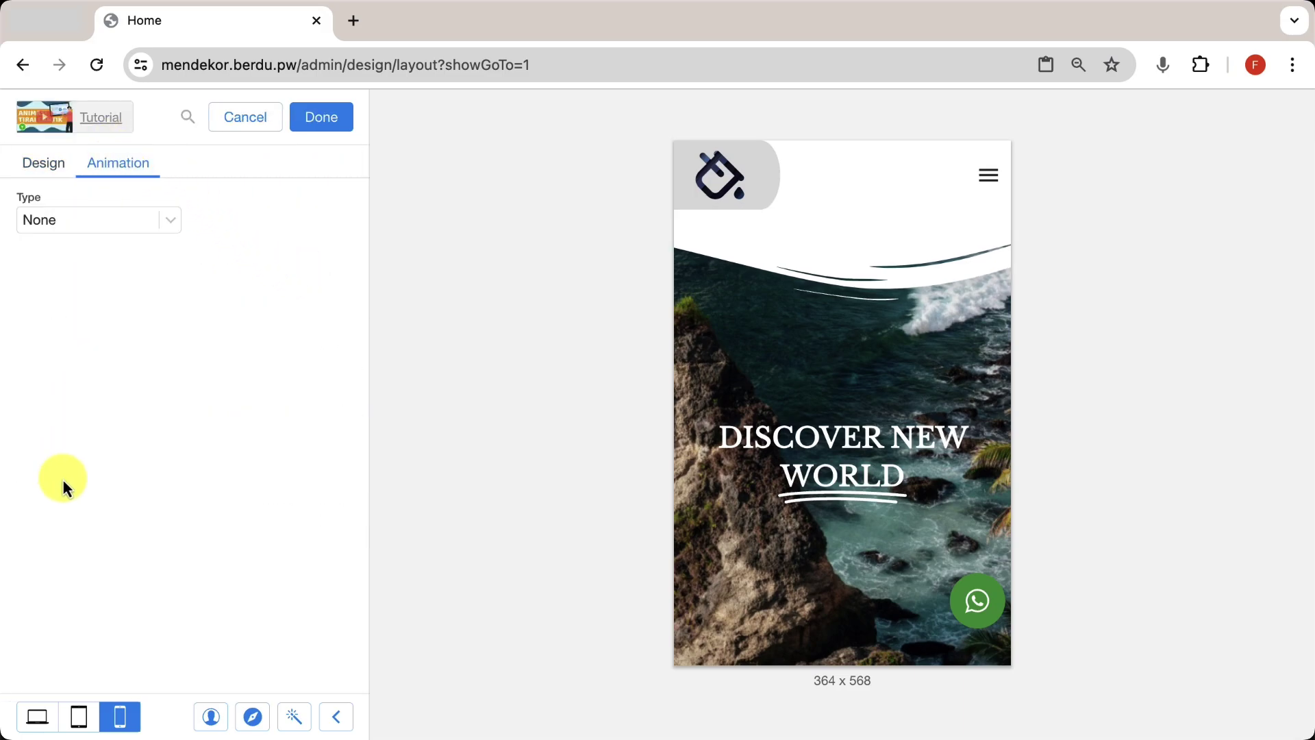
{"action": "left_click", "coordinate": [38, 715]}
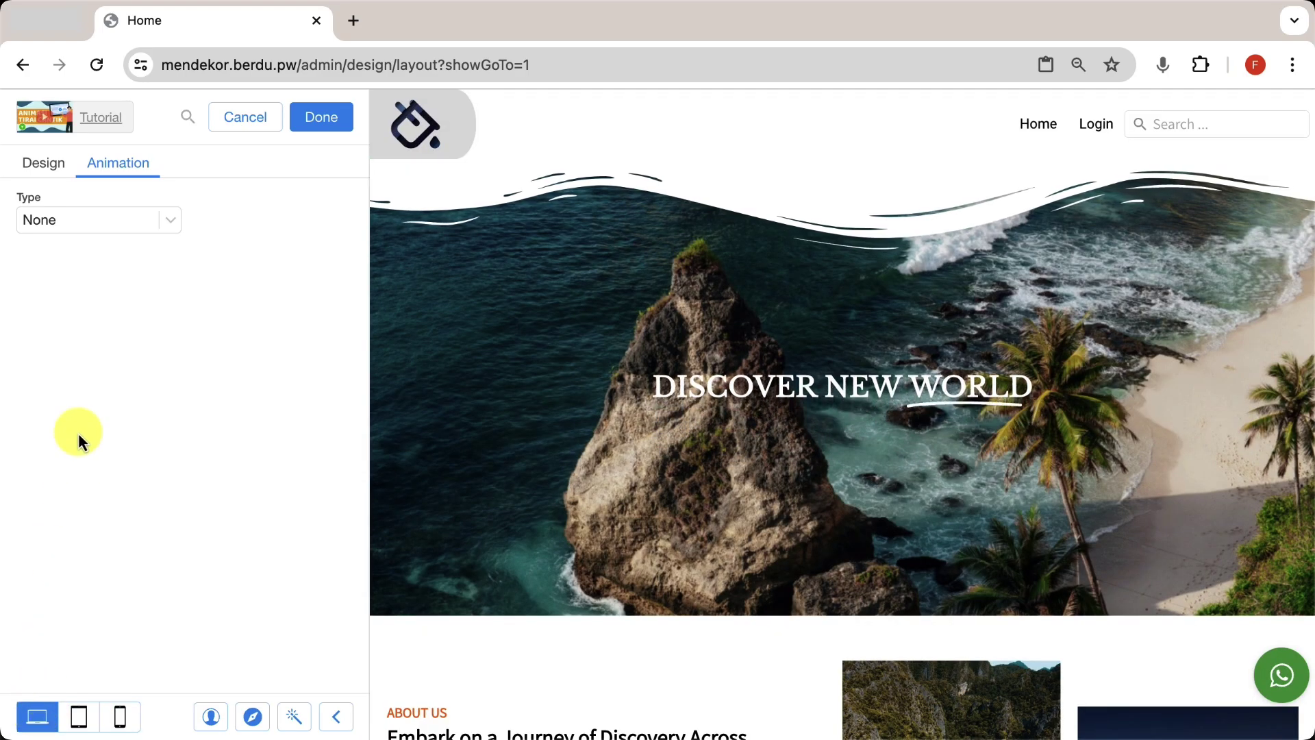
{"action": "left_click", "coordinate": [147, 222]}
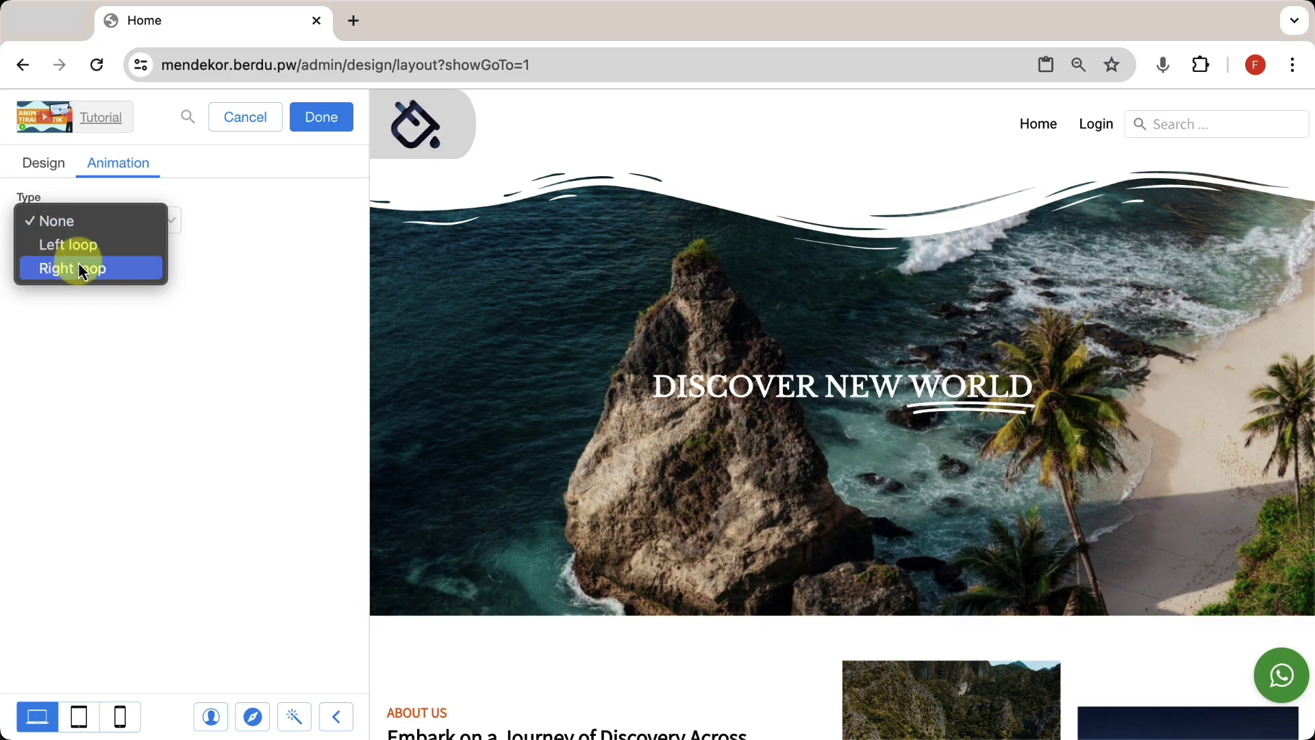
{"action": "left_click", "coordinate": [109, 246]}
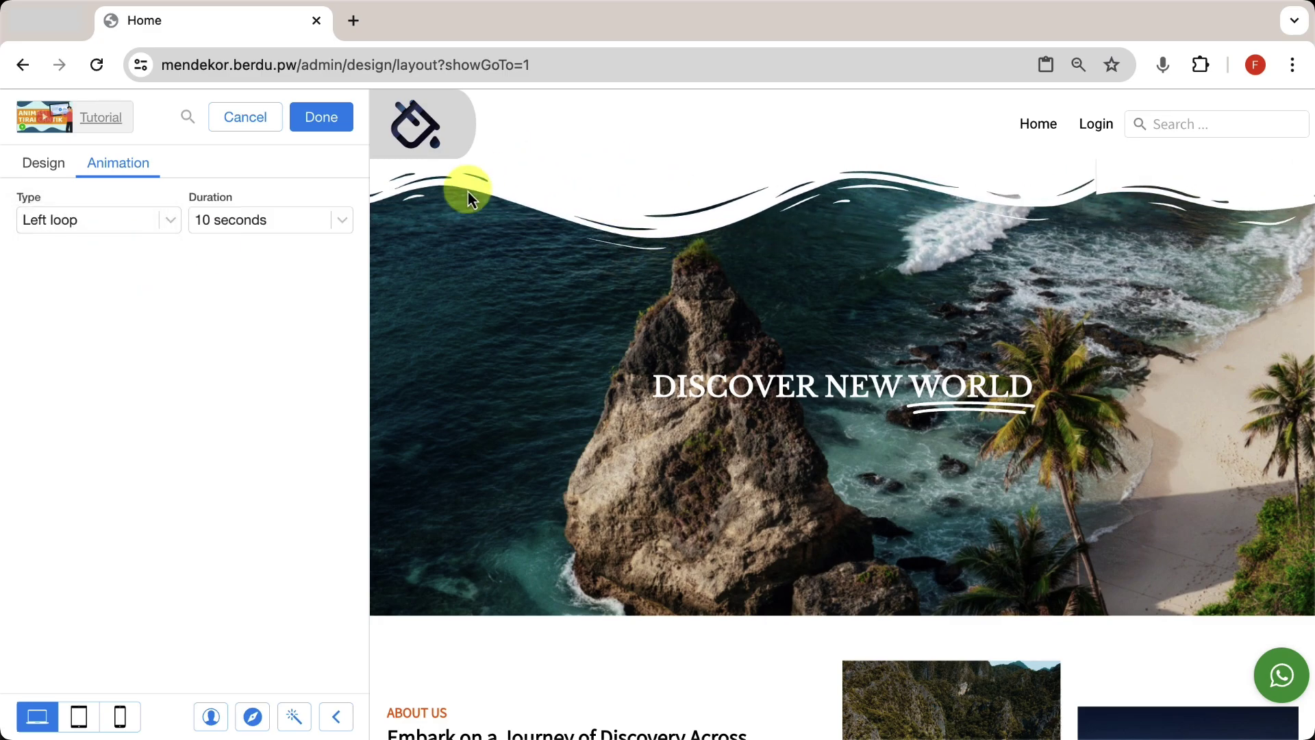
{"action": "left_click", "coordinate": [121, 222]}
{"action": "left_click", "coordinate": [96, 246]}
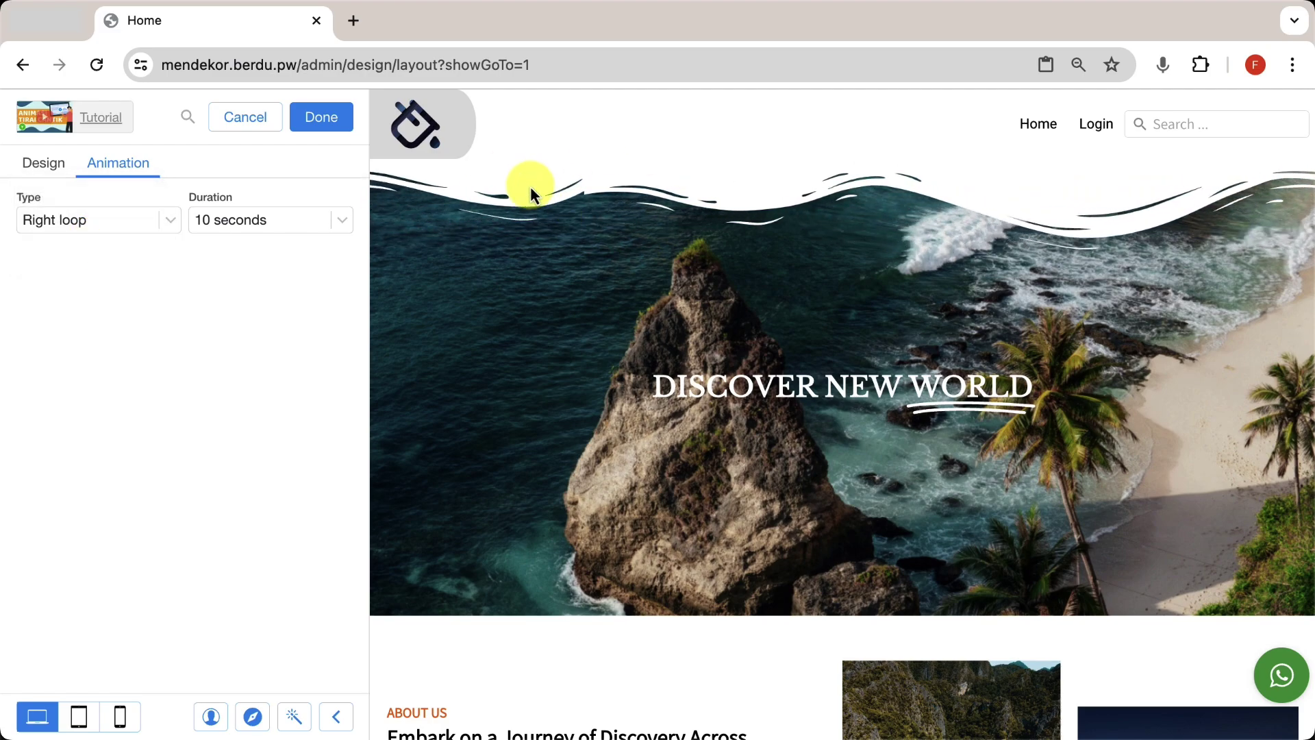
Try animation durations of 1 second and 15 seconds for the curtain's Right loop
{"action": "left_click", "coordinate": [265, 227]}
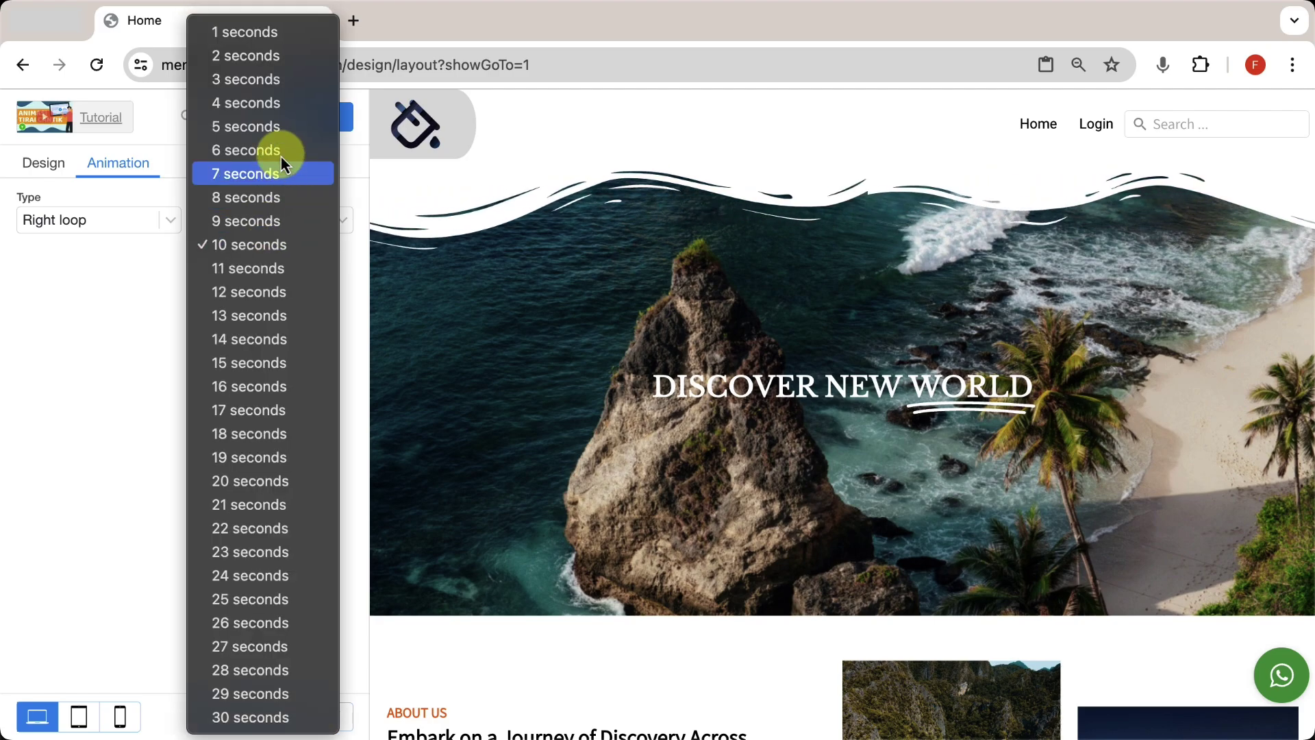
{"action": "left_click", "coordinate": [258, 31]}
{"action": "left_click", "coordinate": [241, 221]}
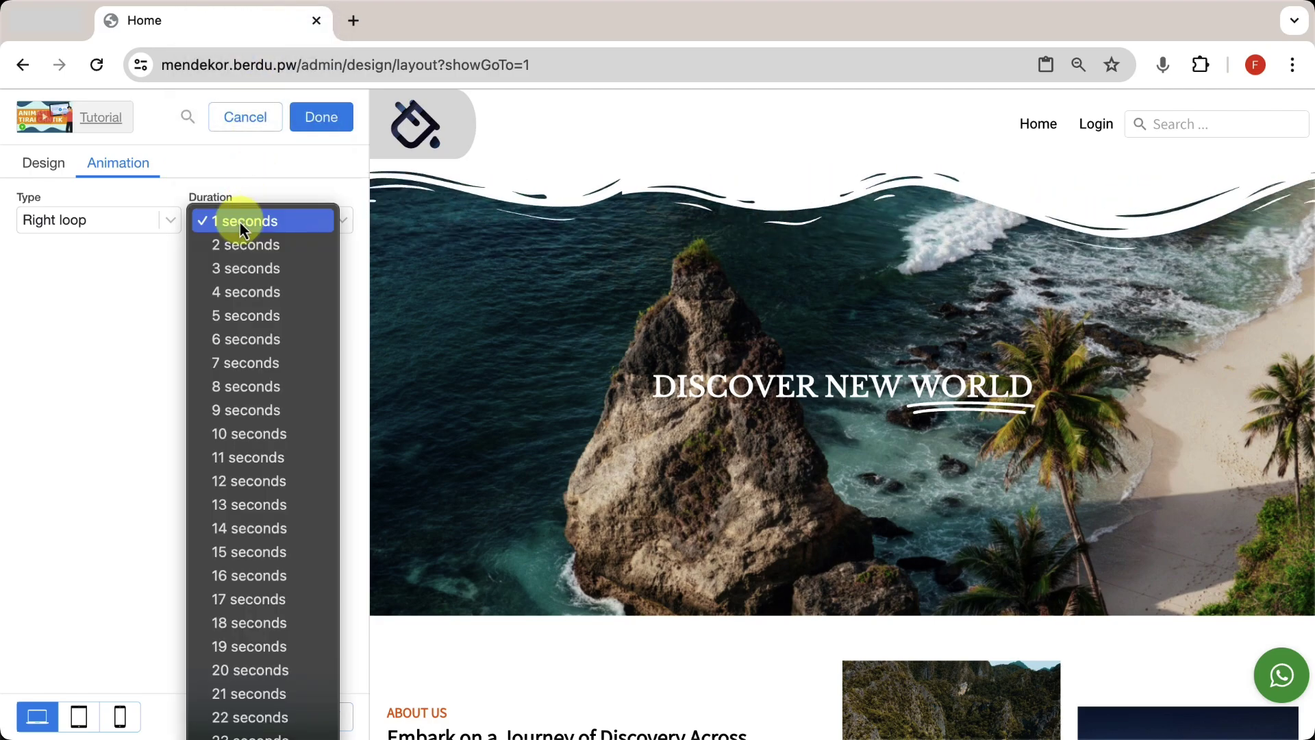
{"action": "left_click", "coordinate": [233, 556]}
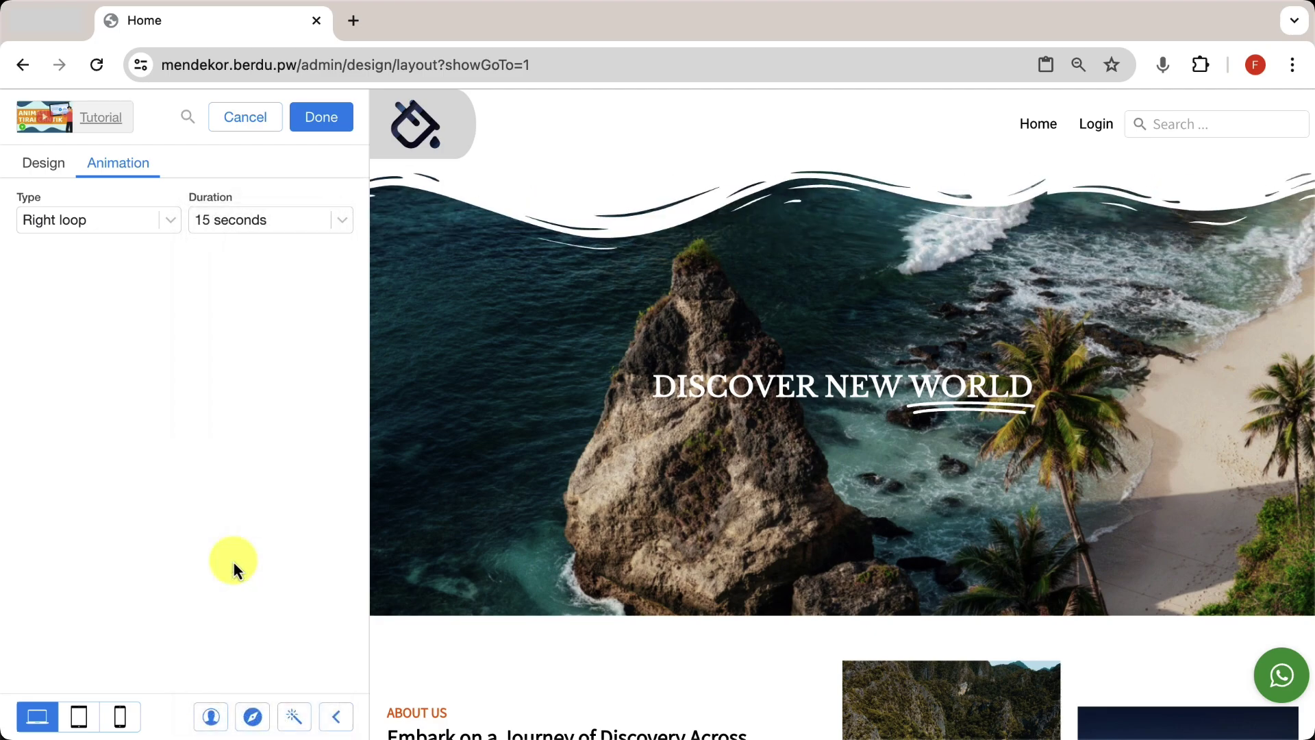
Set the curtain's animation duration to 30 seconds, apply the settings and save the page layout
{"action": "left_click", "coordinate": [259, 218]}
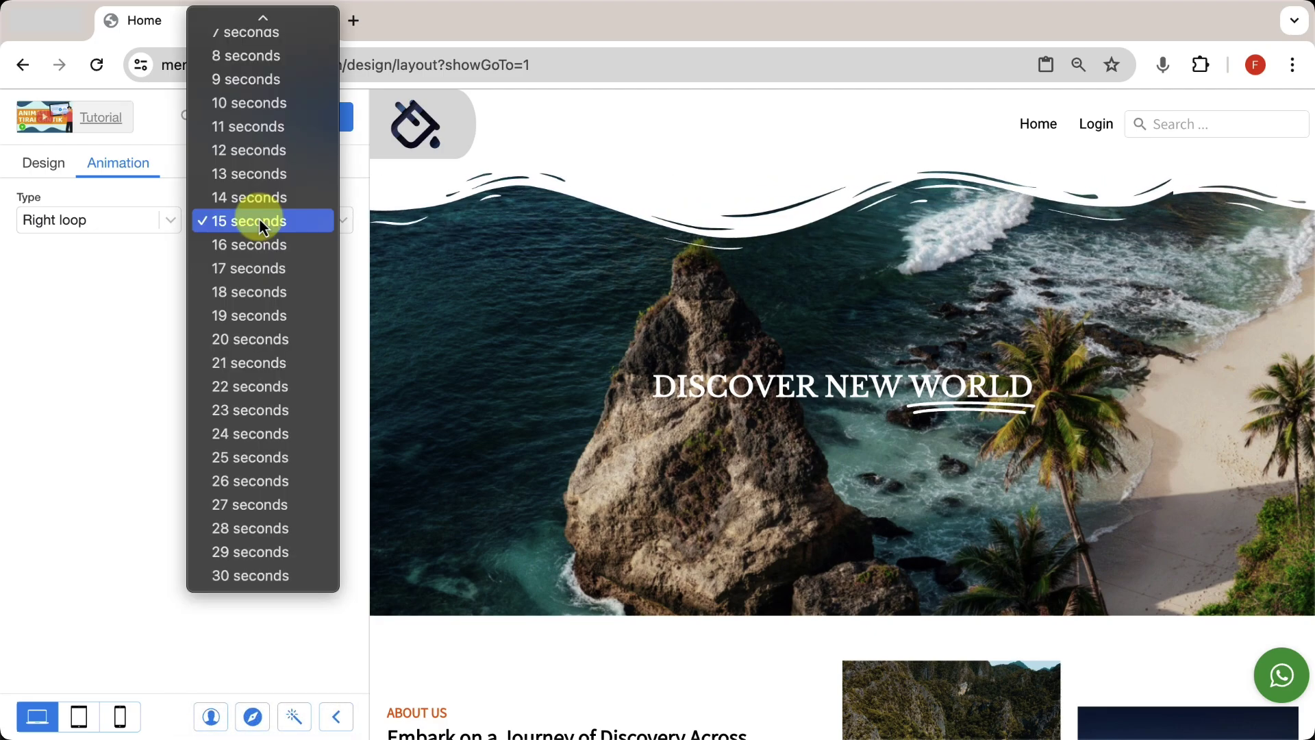
{"action": "left_click", "coordinate": [247, 576]}
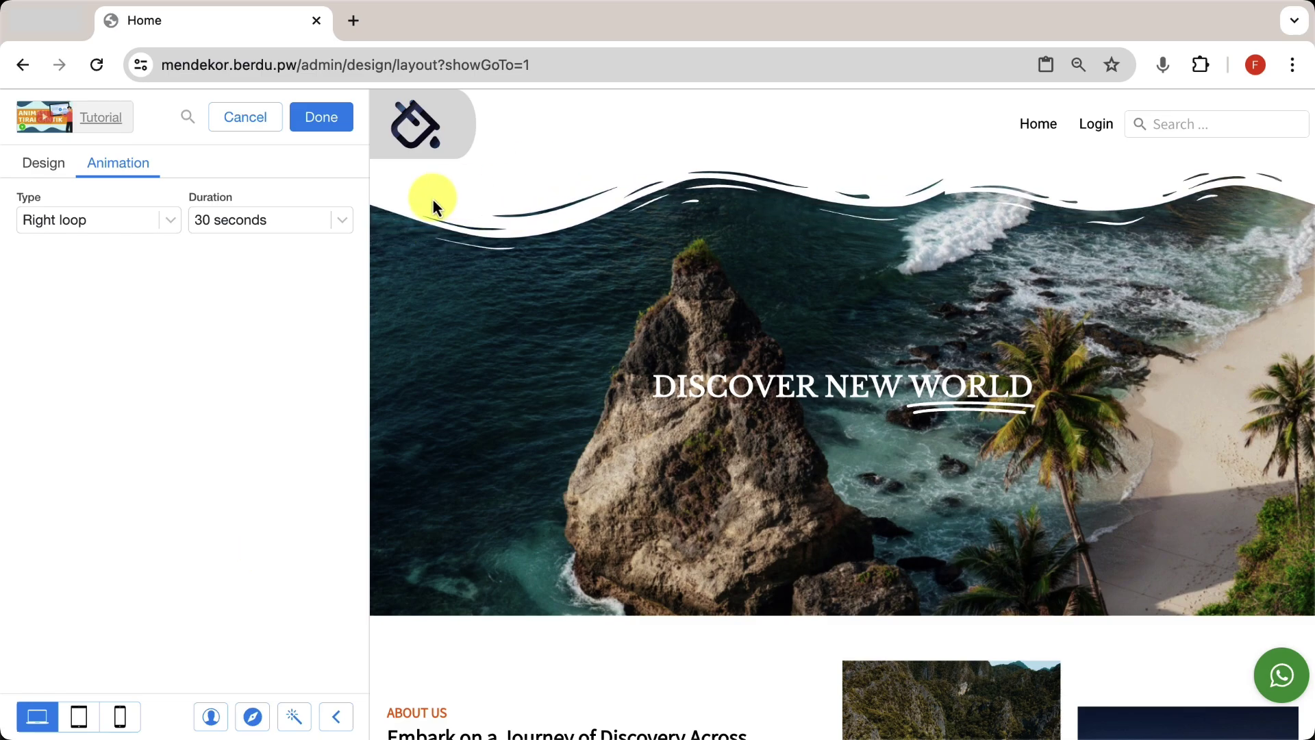
{"action": "left_click", "coordinate": [328, 117]}
{"action": "left_click", "coordinate": [324, 117]}
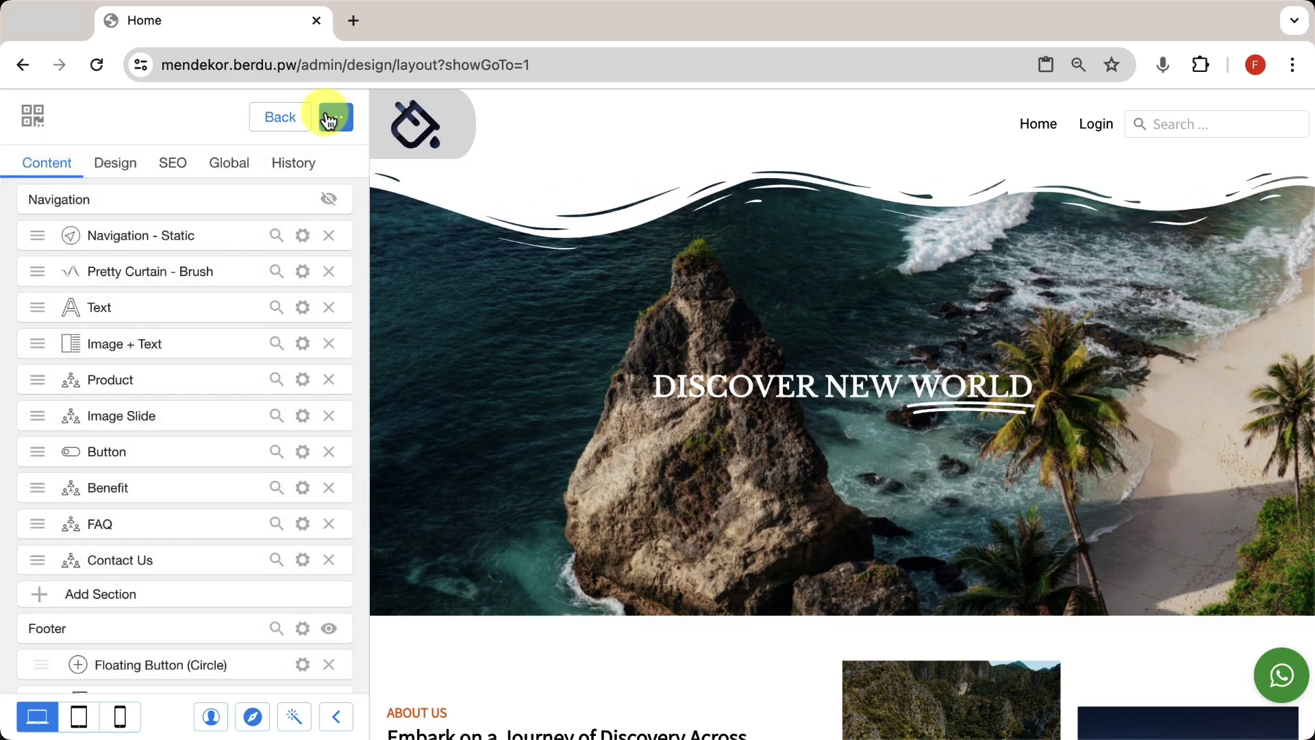
Open the live homepage at mendekor.my.id and review it from the animated curtain banner down to the footer
{"action": "left_click", "coordinate": [1066, 154]}
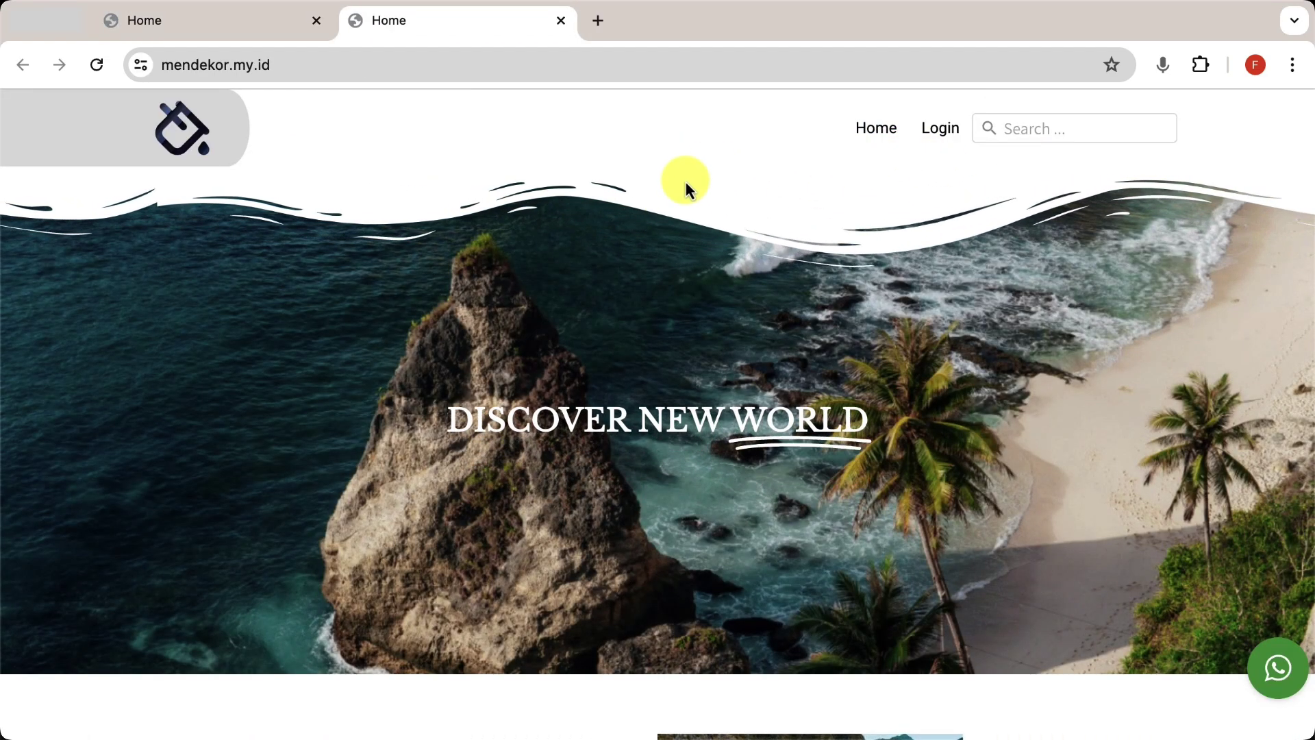
{"action": "scroll", "coordinate": [640, 330], "scroll_direction": "down", "scroll_amount": 6}
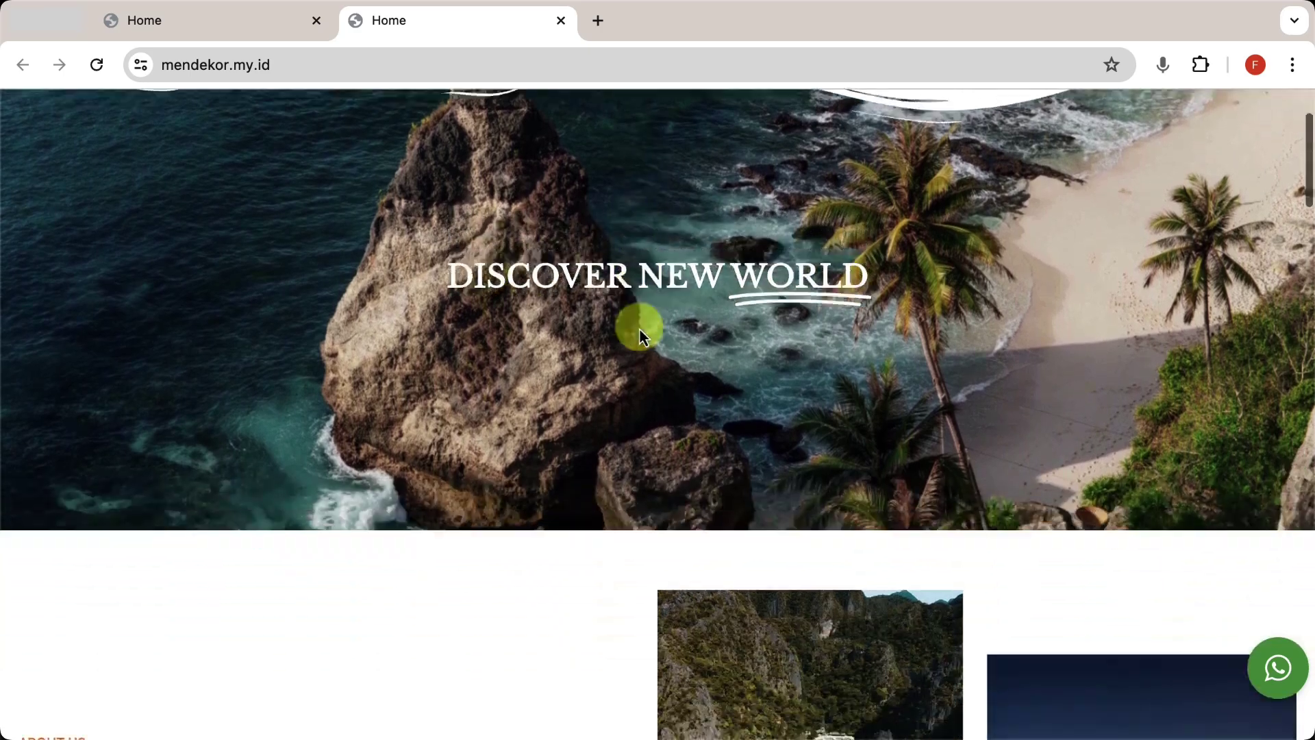
{"action": "scroll", "coordinate": [640, 332], "scroll_direction": "down", "scroll_amount": 11}
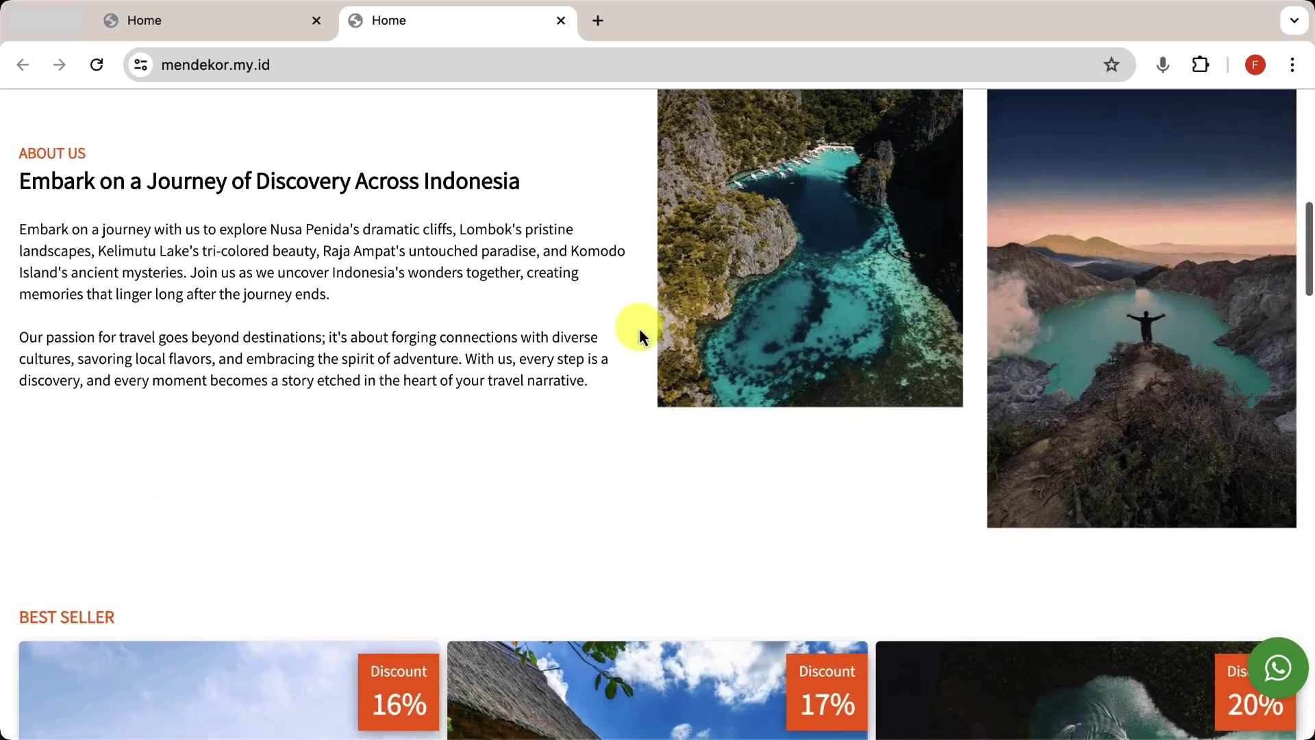
{"action": "scroll", "coordinate": [642, 334], "scroll_direction": "down", "scroll_amount": 17}
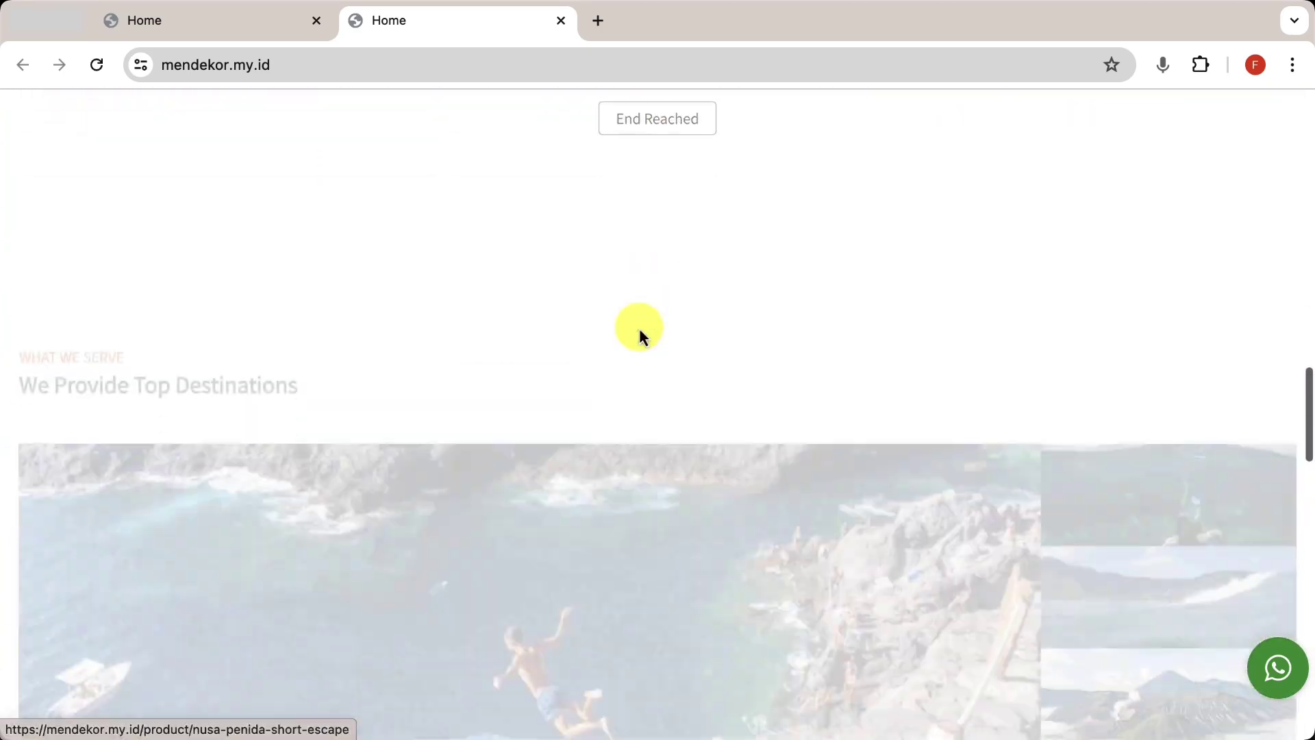
{"action": "scroll", "coordinate": [641, 331], "scroll_direction": "down", "scroll_amount": 14}
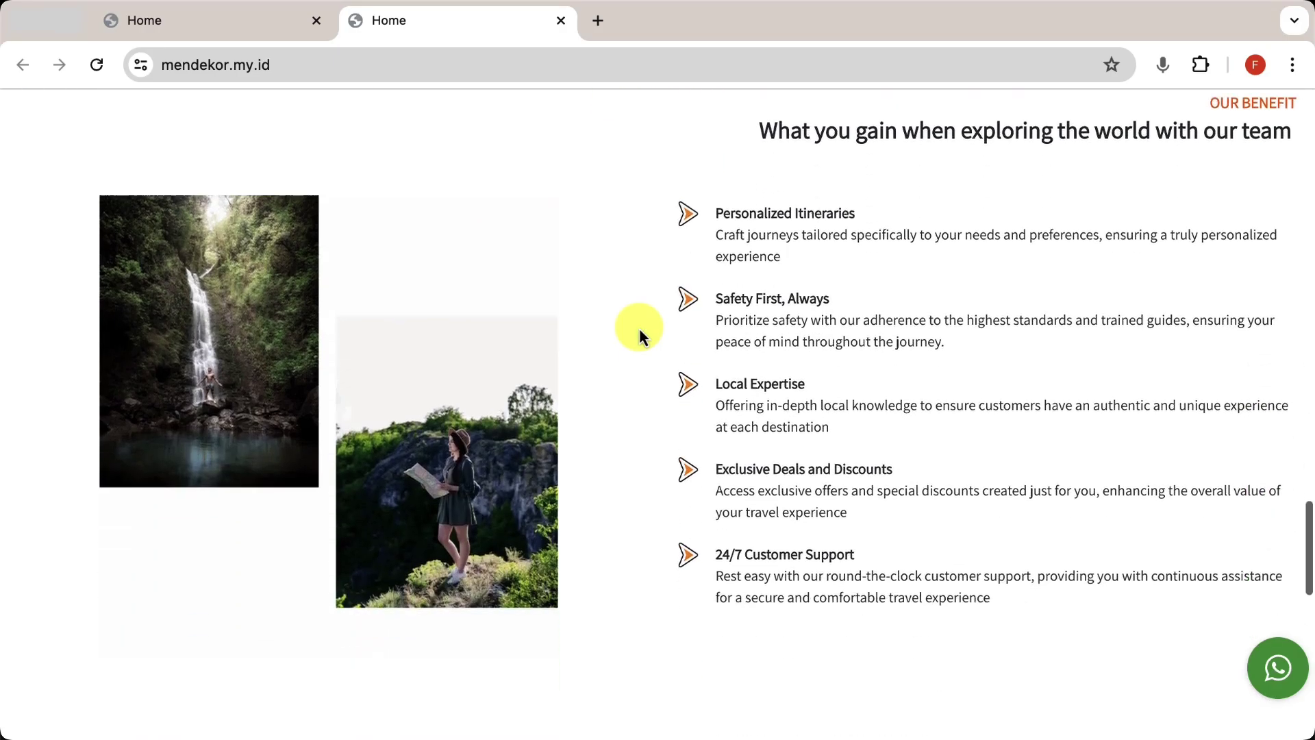
{"action": "scroll", "coordinate": [642, 335], "scroll_direction": "down", "scroll_amount": 5}
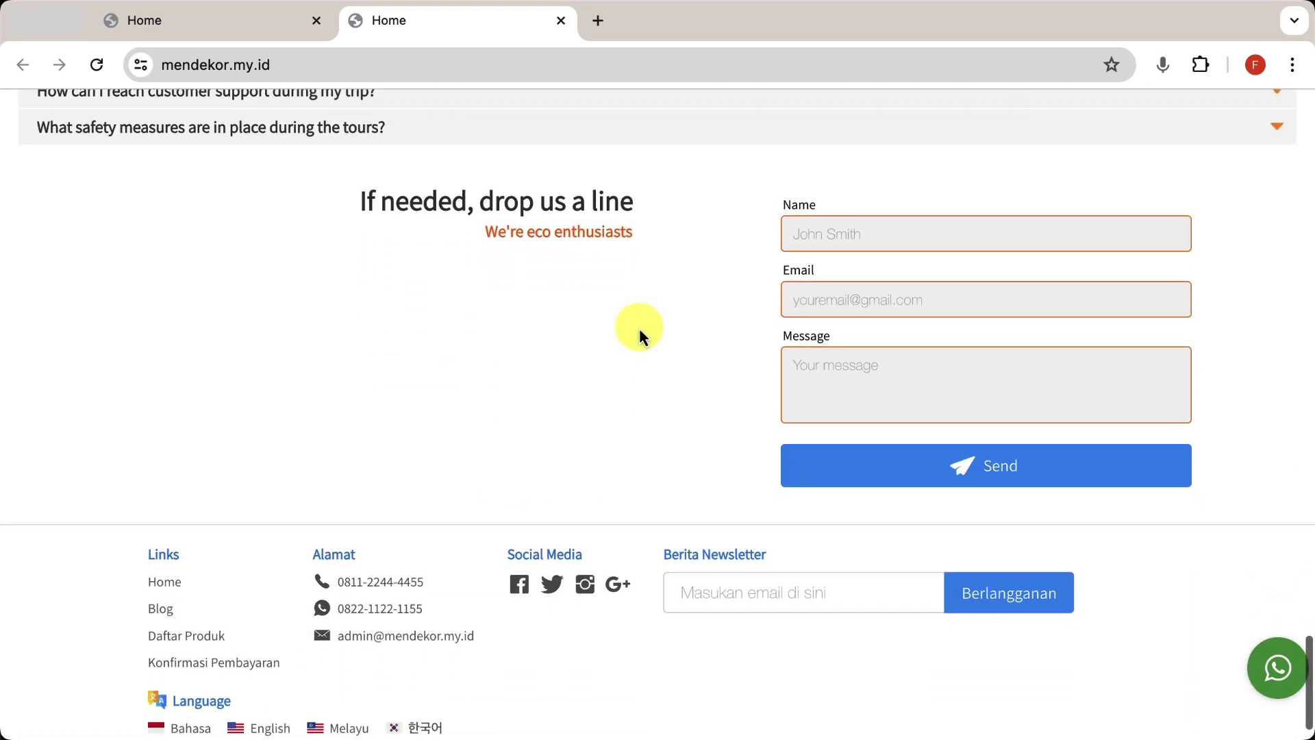